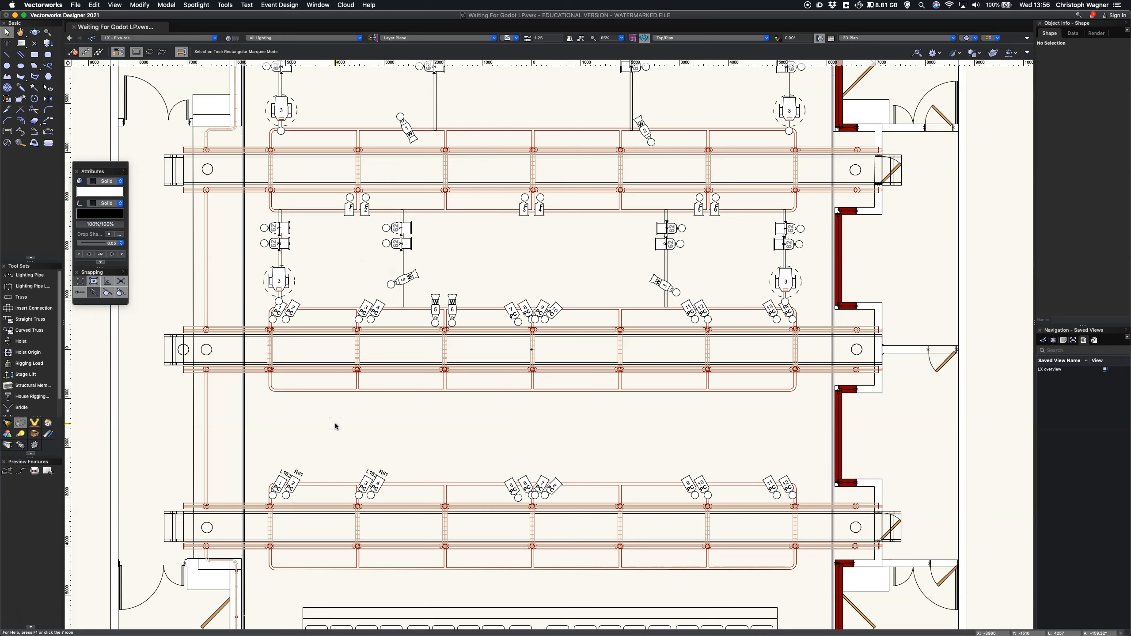
Step: Start Spotlight Numbering for lighting devices on the Channel field, starting at 1 and automatically incrementing by 1
left_click(195, 5)
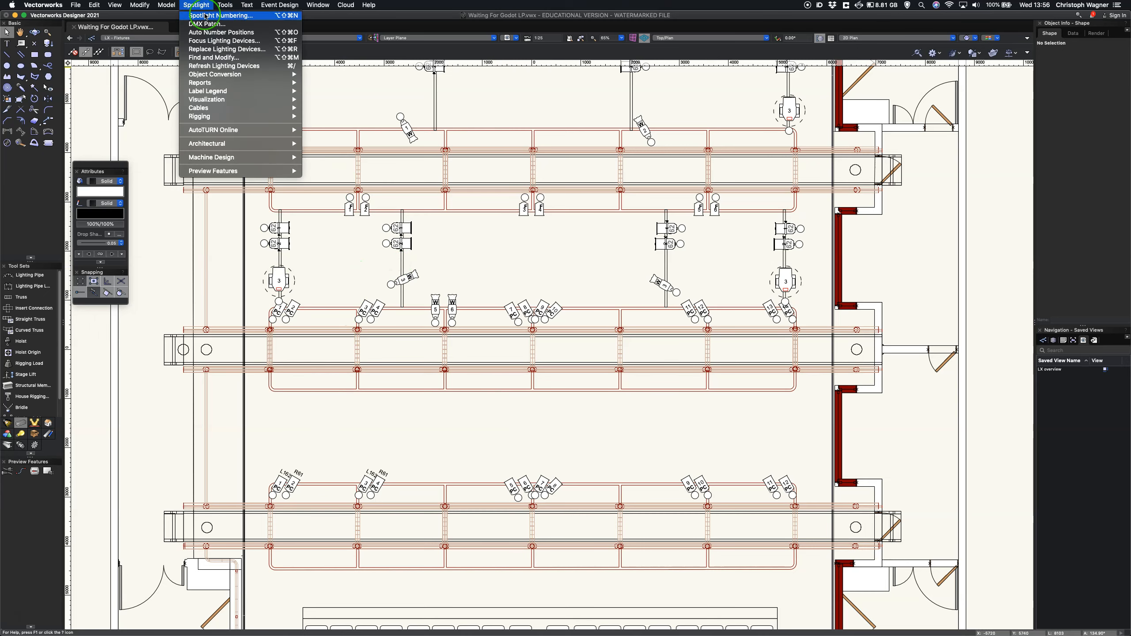
left_click(206, 16)
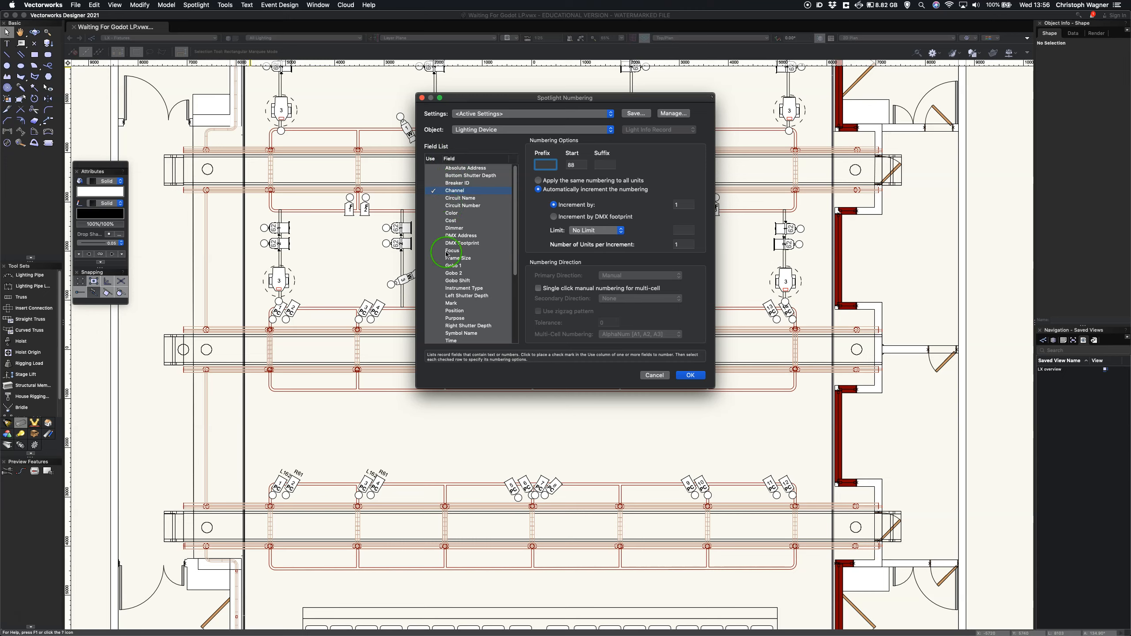
mouse_move(515, 230)
left_mouse_down()
mouse_move(514, 294)
mouse_move(517, 217)
left_mouse_up()
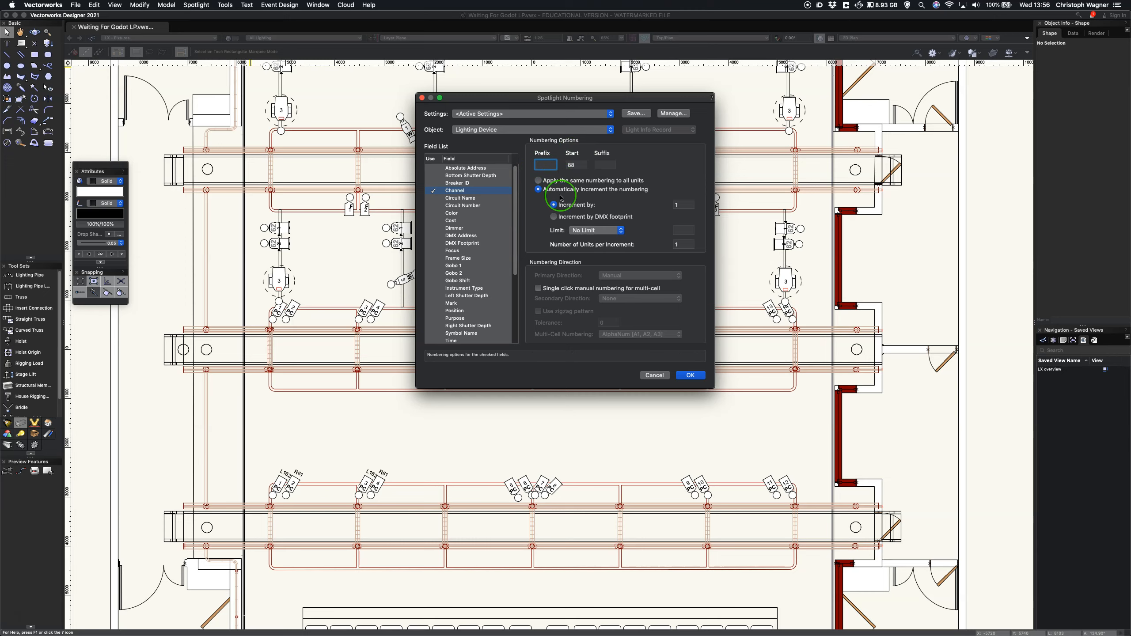
left_click(434, 192)
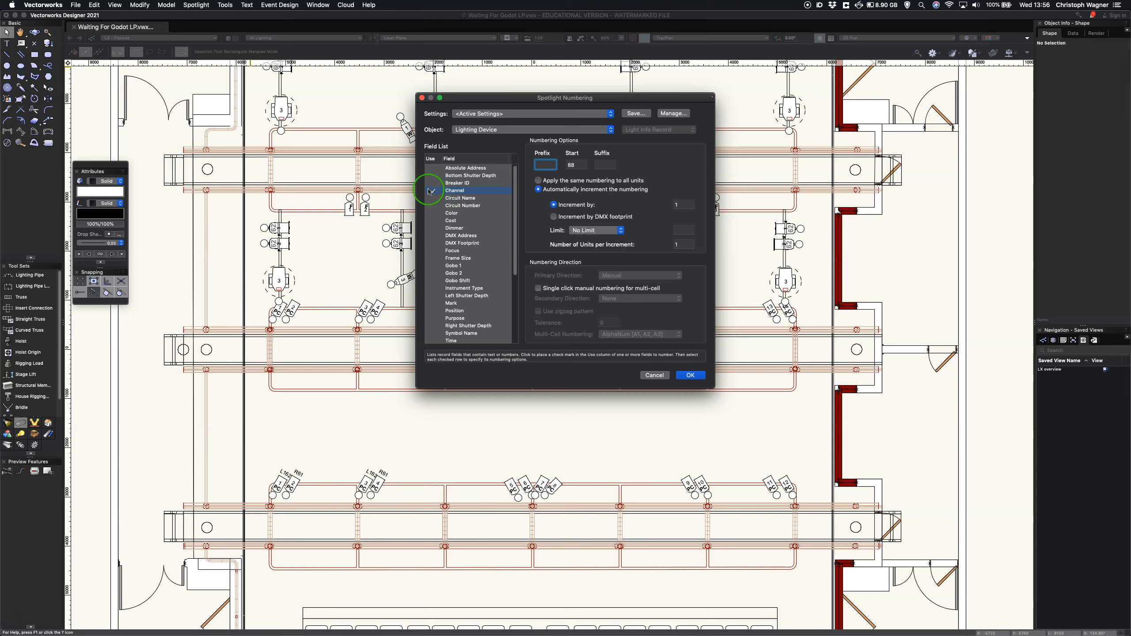
left_click(431, 192)
left_click(439, 195)
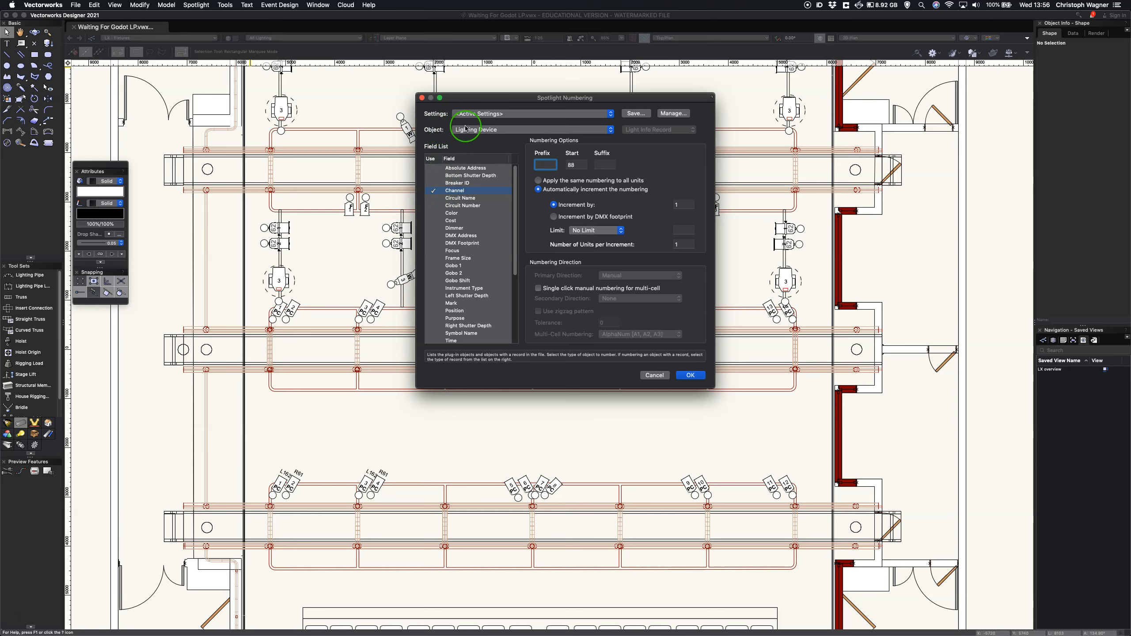
left_click(649, 133)
left_click(436, 194)
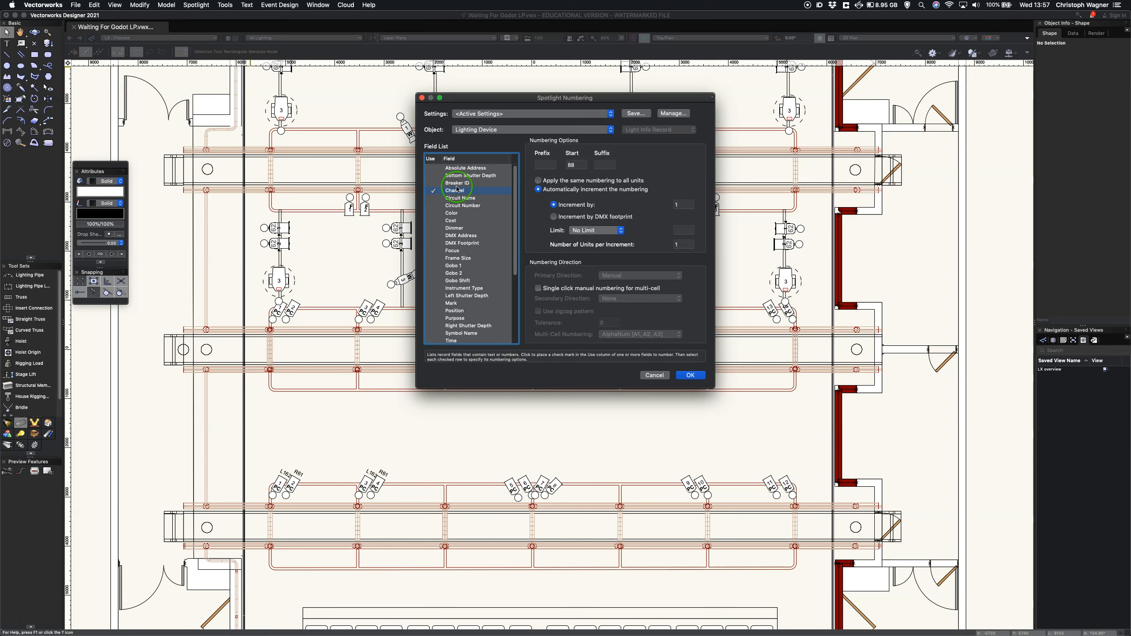
double_click(579, 165)
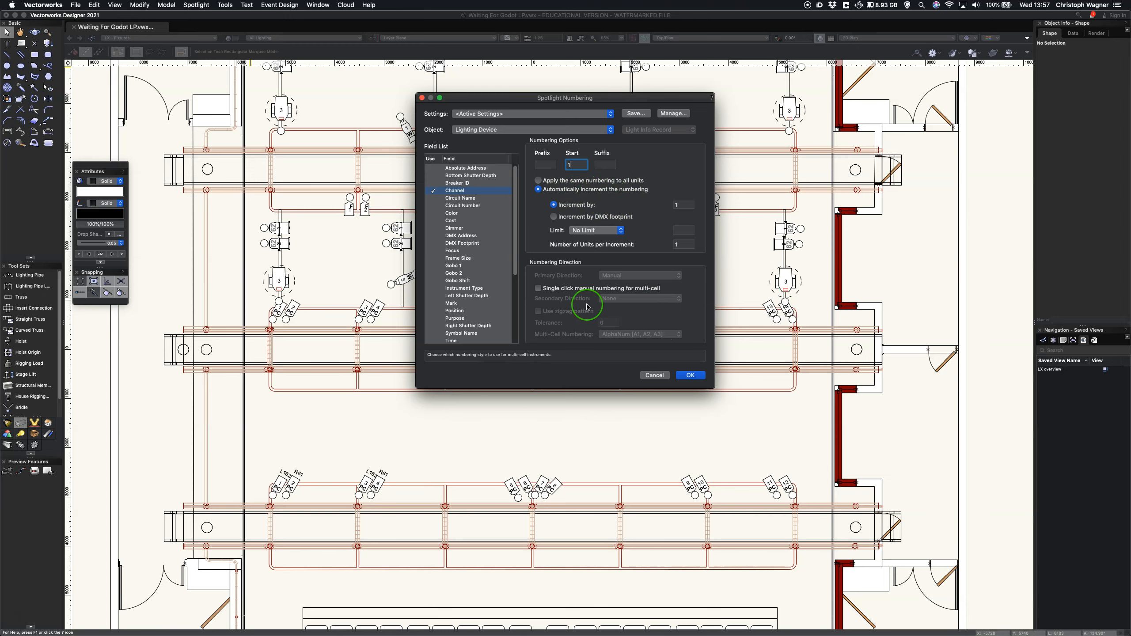
left_click(690, 375)
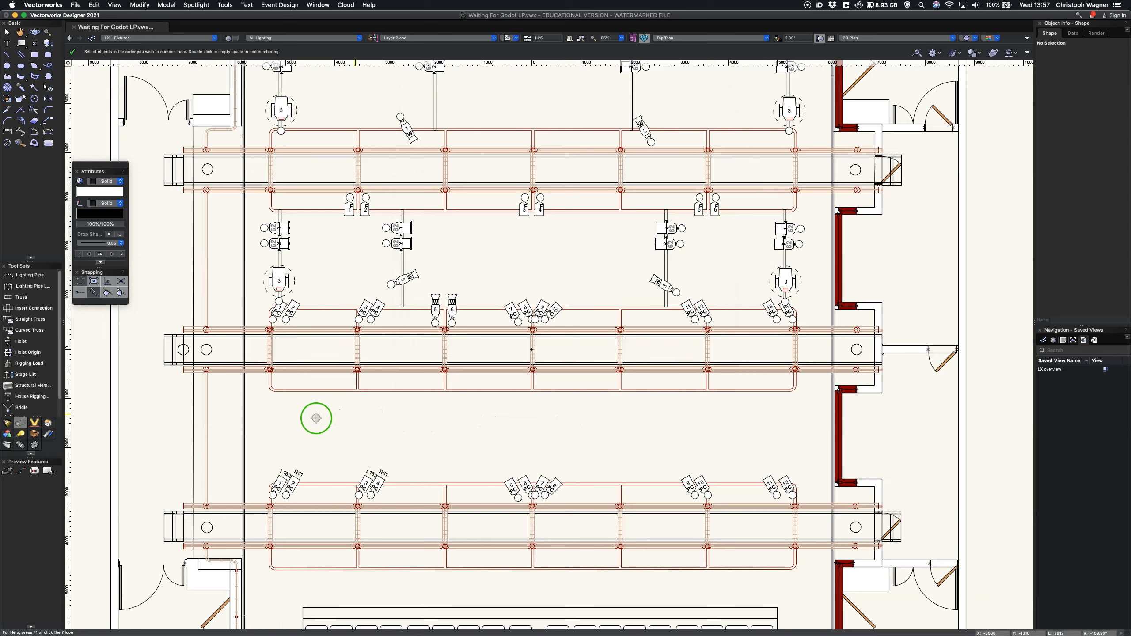
Step: Assign channels 1 to 6 to one fixture of each pair and two of the centre cluster on the lowest bridge in the plan
left_click(278, 475)
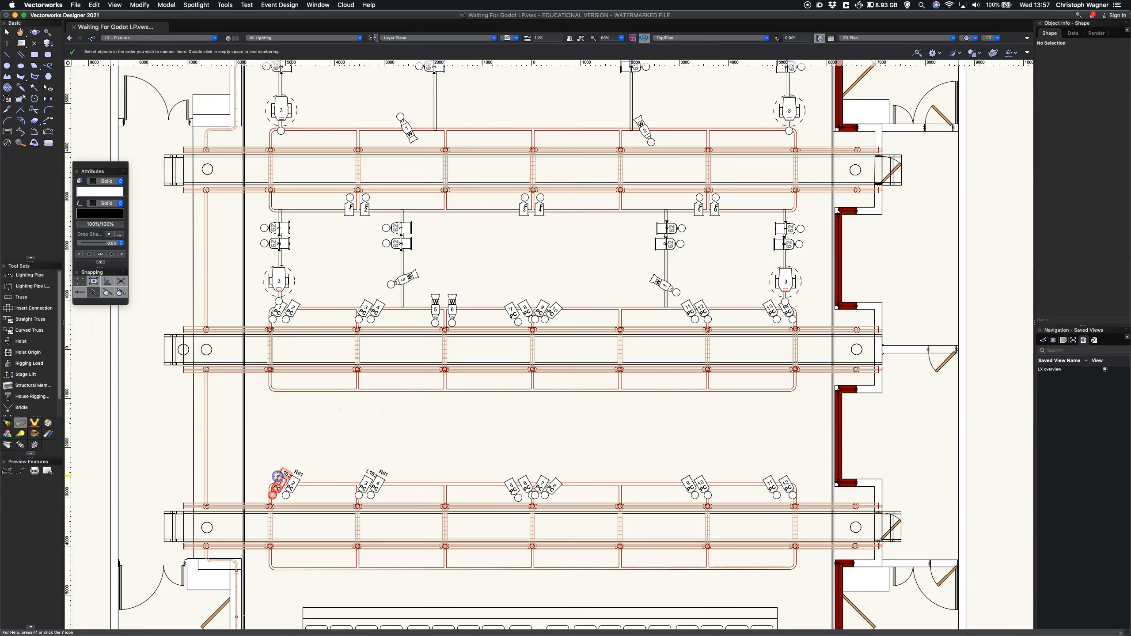
left_click(512, 481)
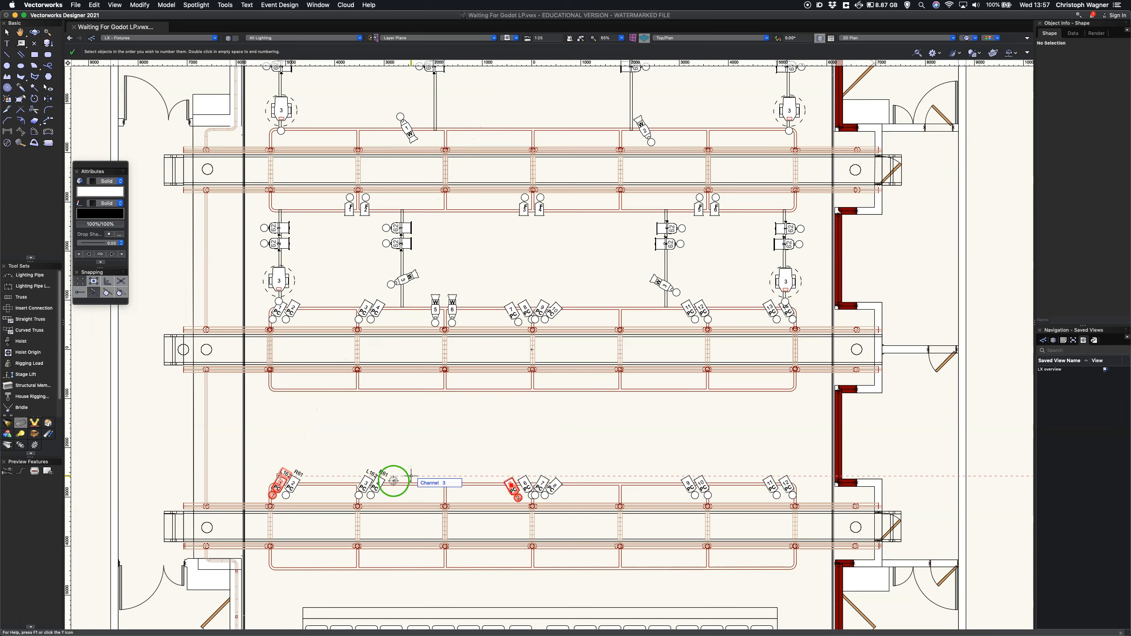
left_click(378, 481)
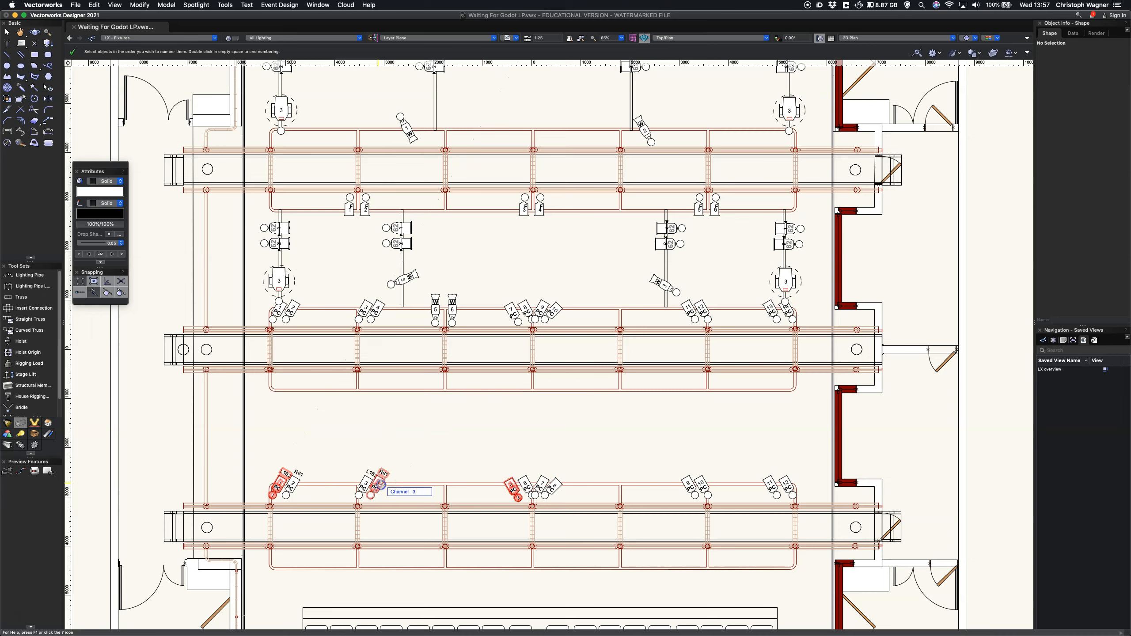
left_click(688, 482)
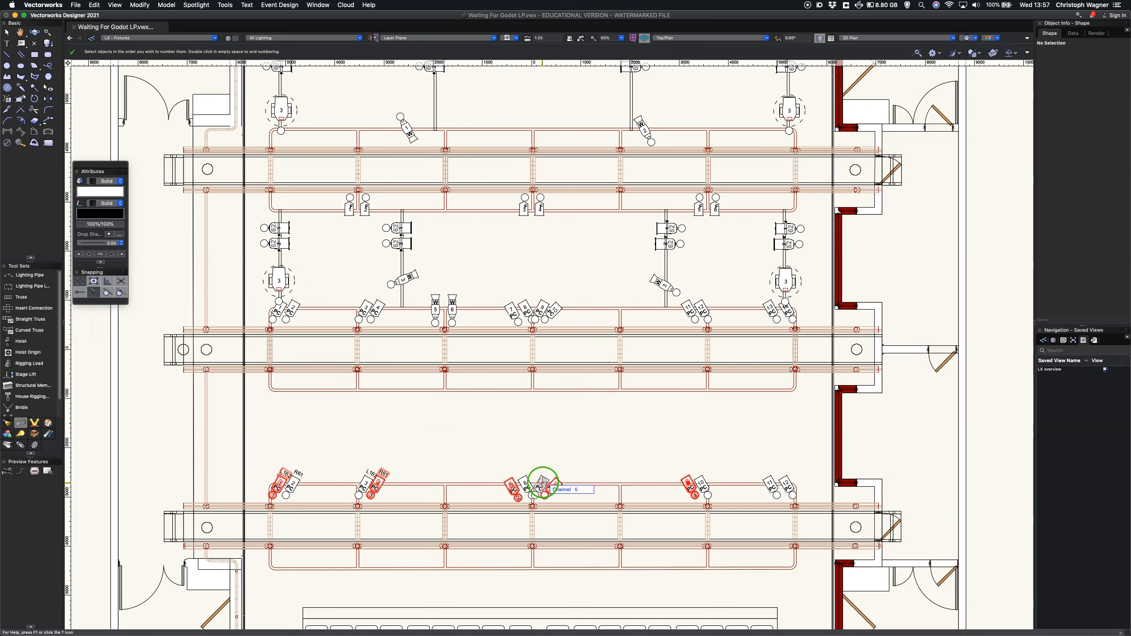
left_click(540, 480)
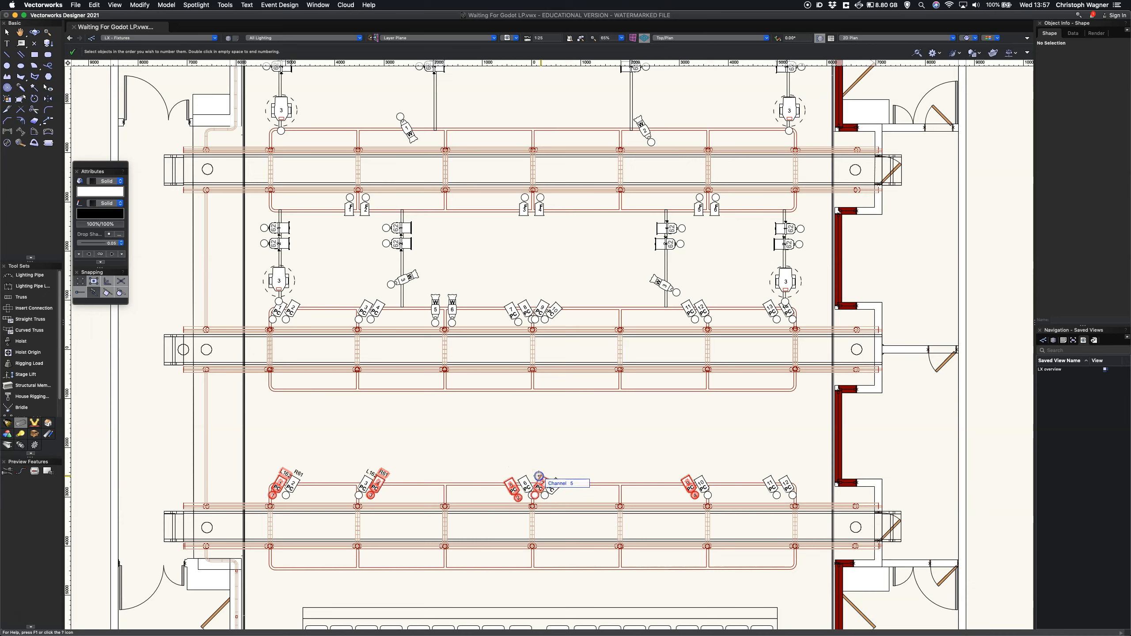
left_click(787, 478)
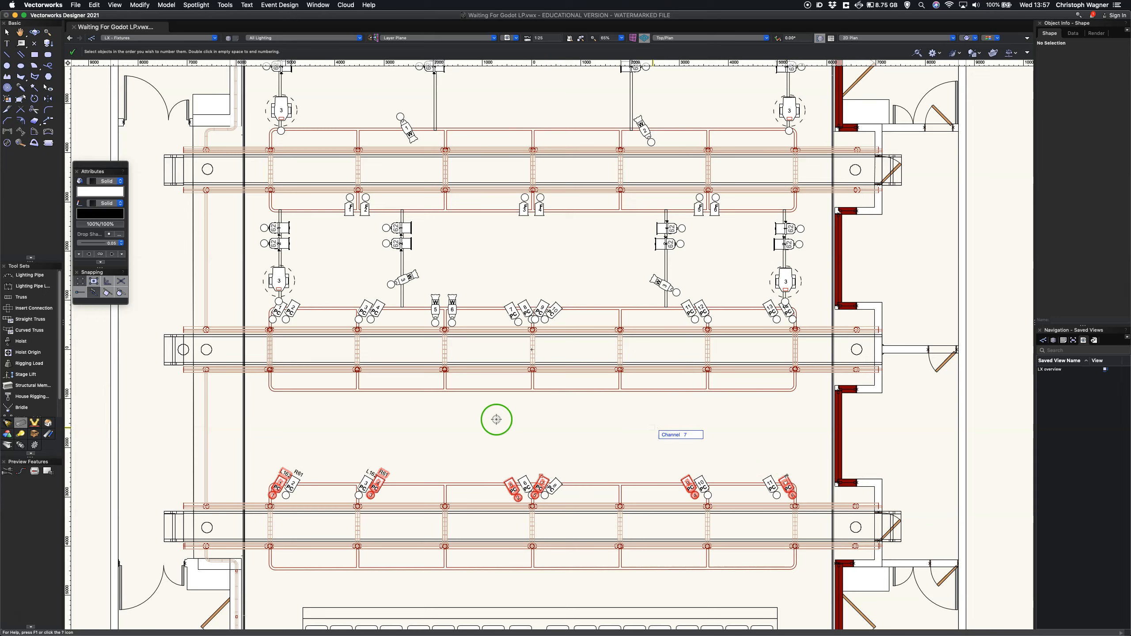
Step: Assign channels 7 to 12 to one angled fixture of each pair and two of the centre cluster on the middle bridge
left_click(276, 312)
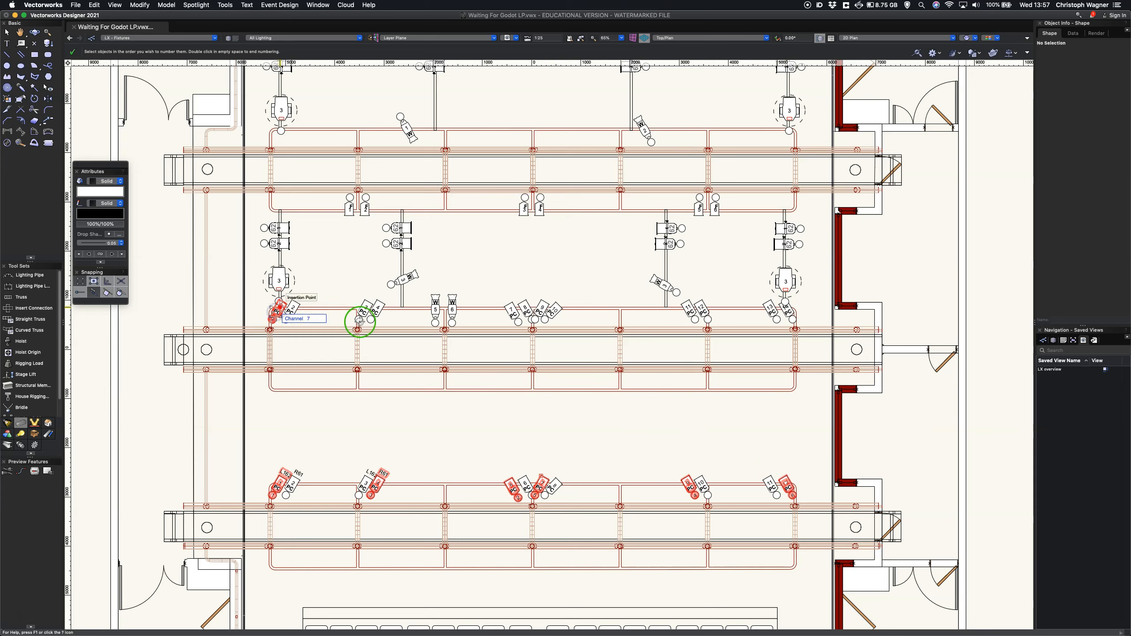
left_click(511, 312)
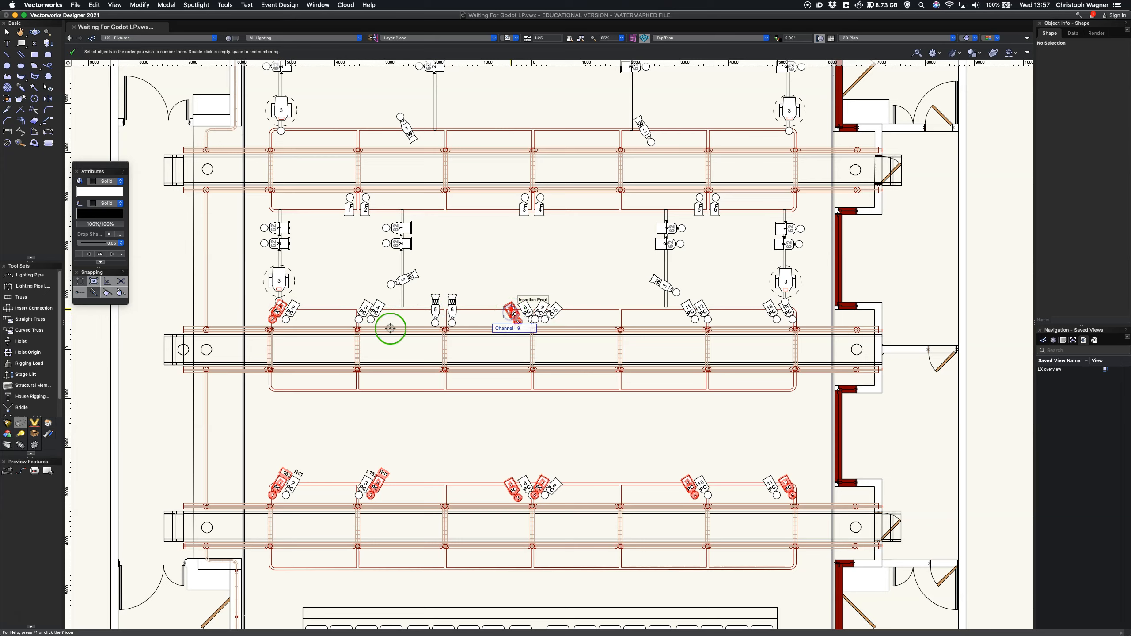
left_click(360, 310)
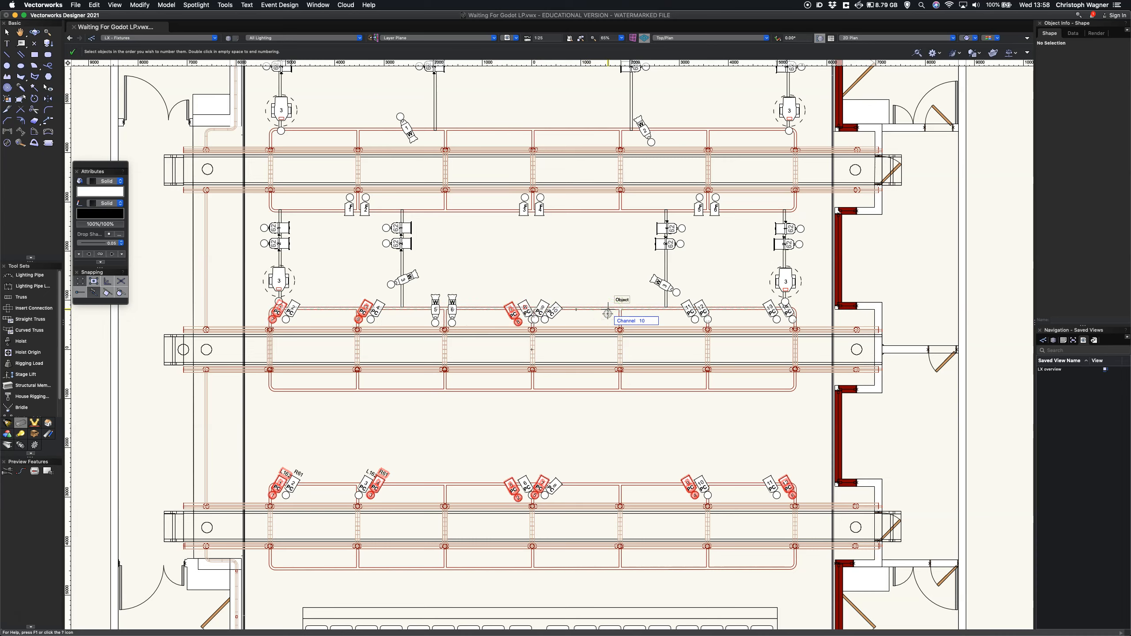
left_click(686, 309)
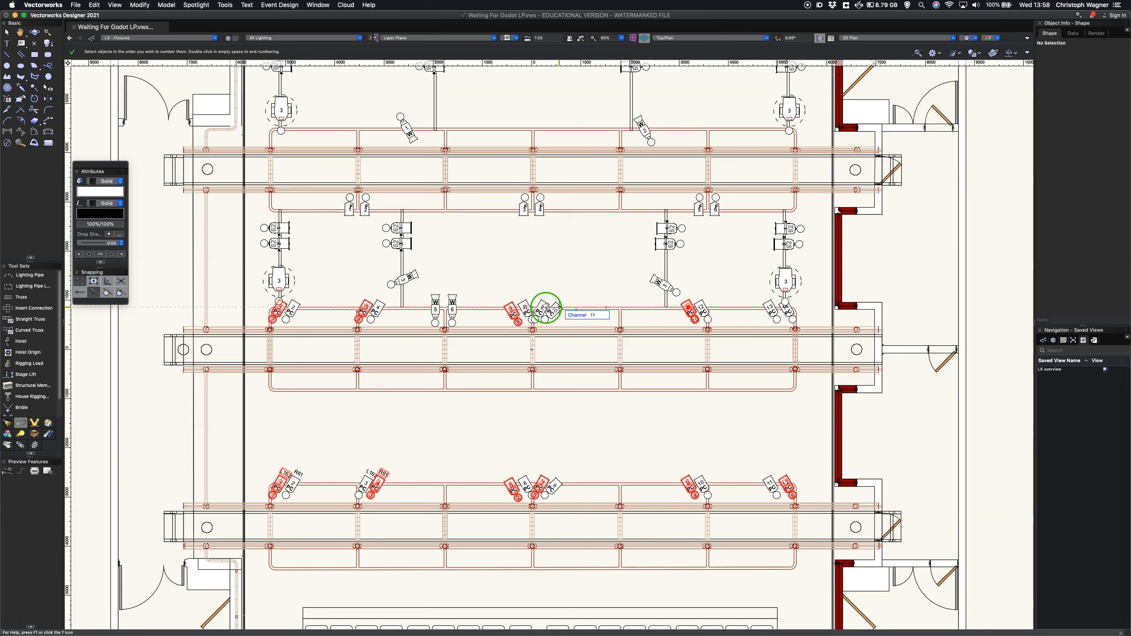
left_click(539, 309)
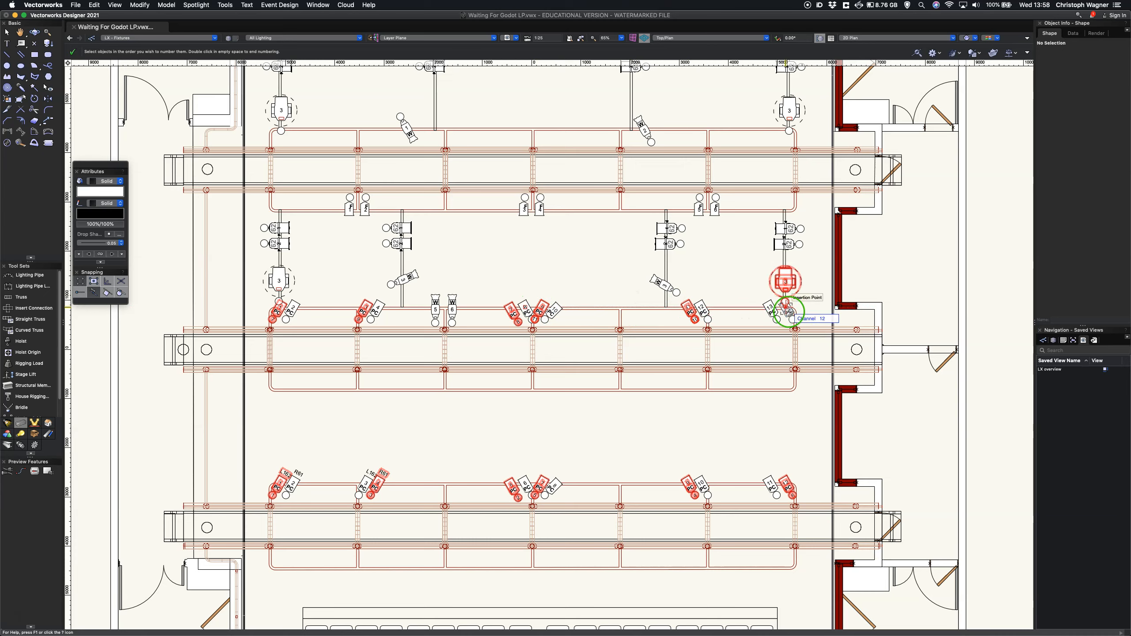
left_click(788, 309)
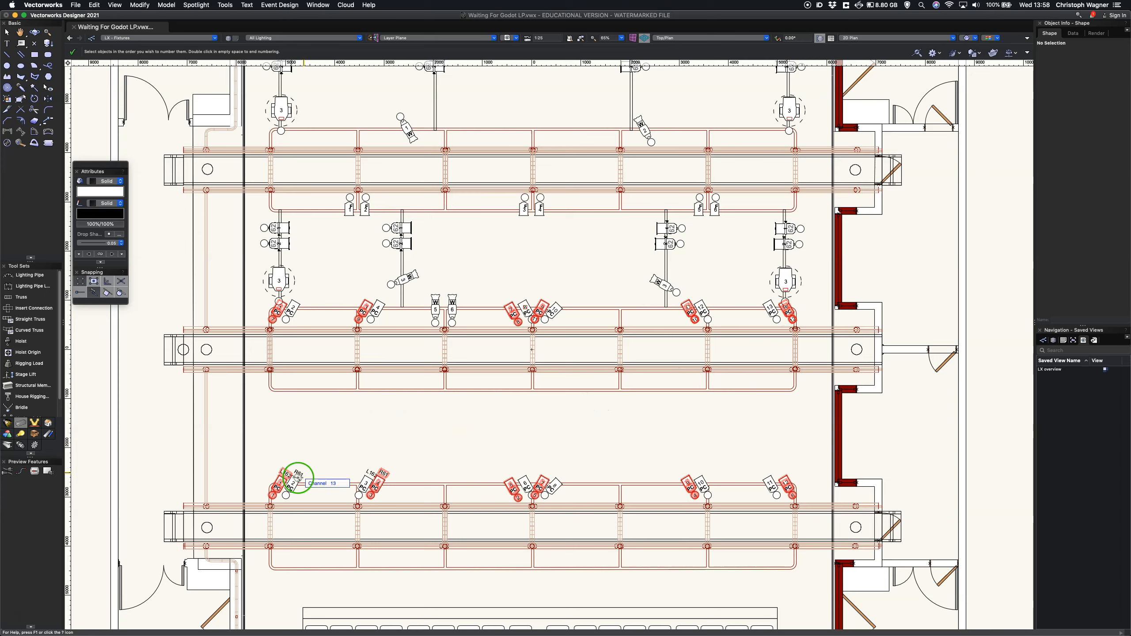
Step: Assign channels 13 to 18 to the six remaining fixtures on the lowest bridge, alternating between the pairs and the centre cluster
left_click(294, 480)
left_click(524, 482)
left_click(363, 475)
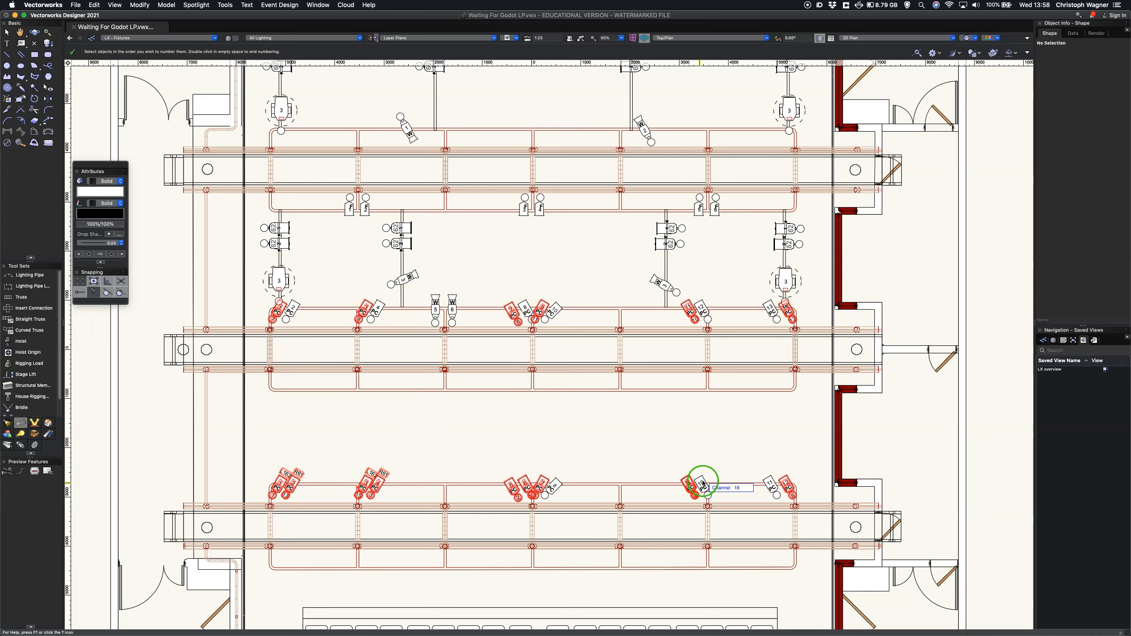
left_click(701, 484)
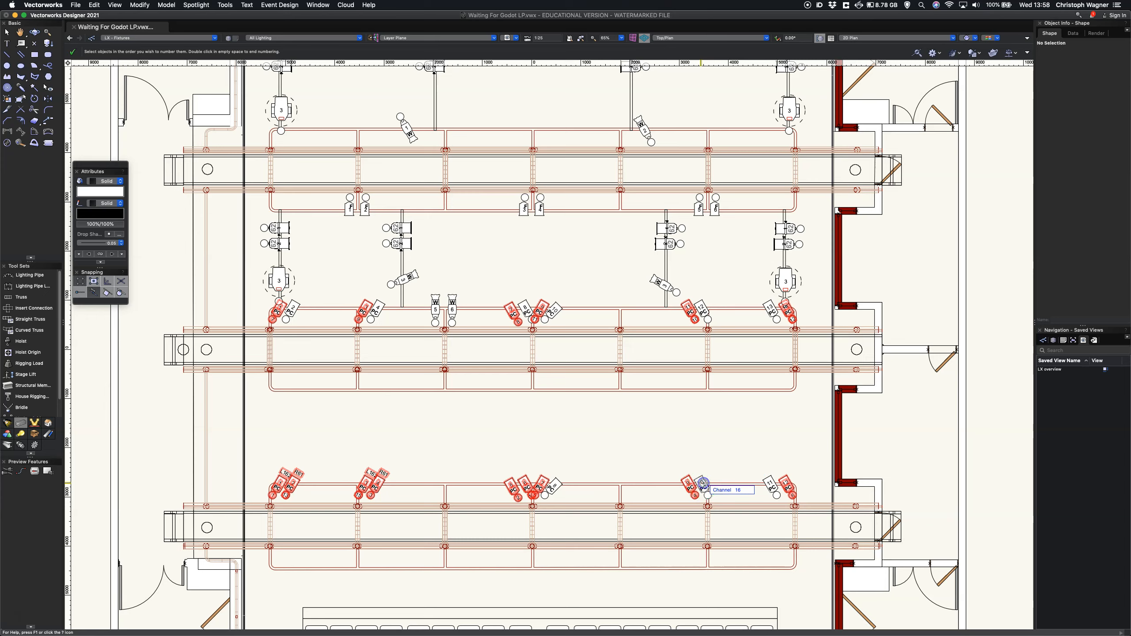
left_click(554, 484)
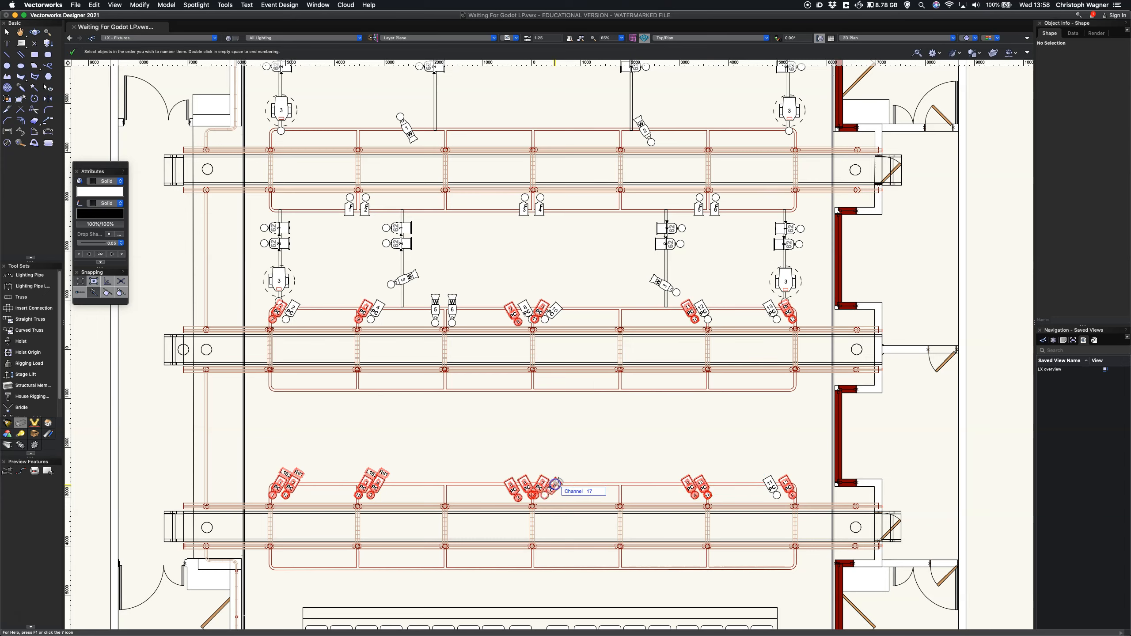
left_click(770, 485)
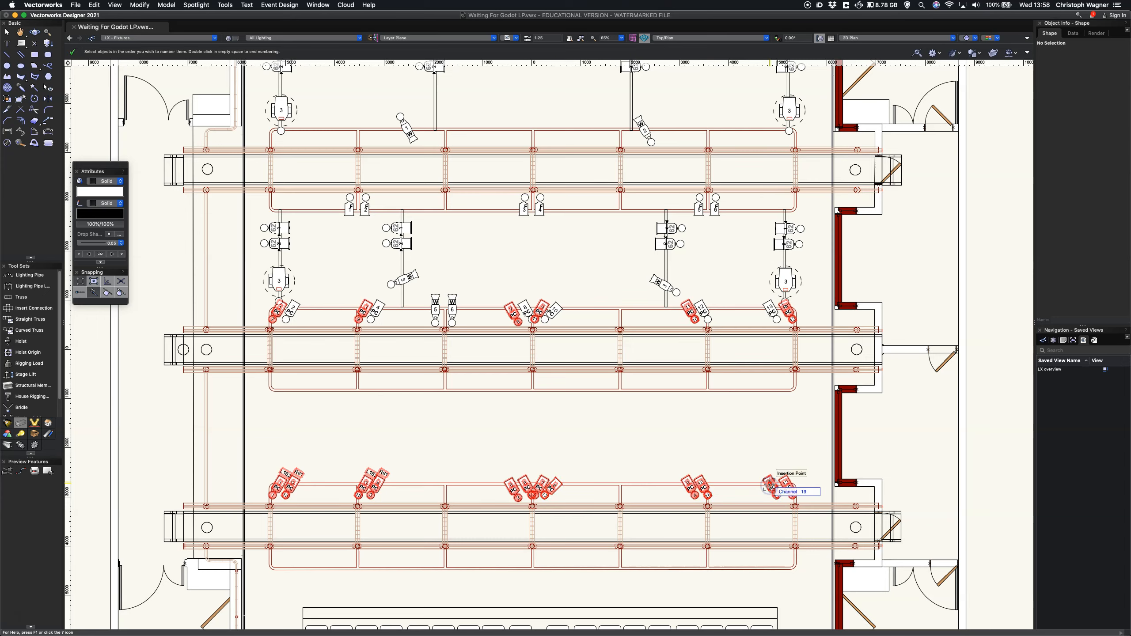
Step: Assign channels 19 to 24 to the six remaining angled fixtures on the middle bridge, and end the numbering
left_click(295, 317)
left_click(506, 312)
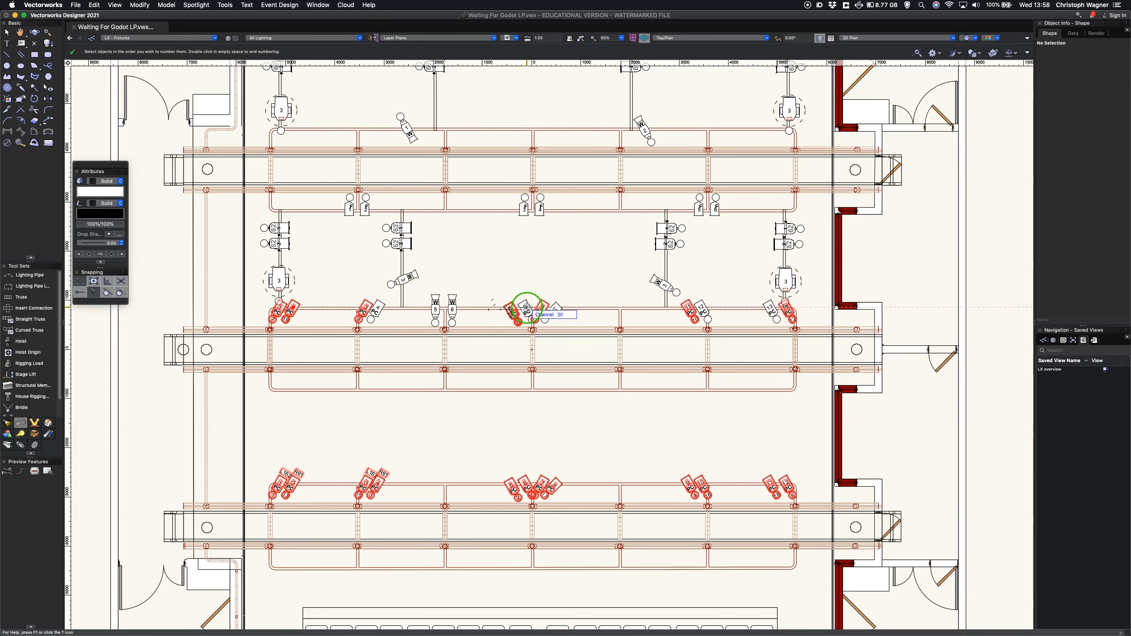
left_click(527, 308)
left_click(376, 309)
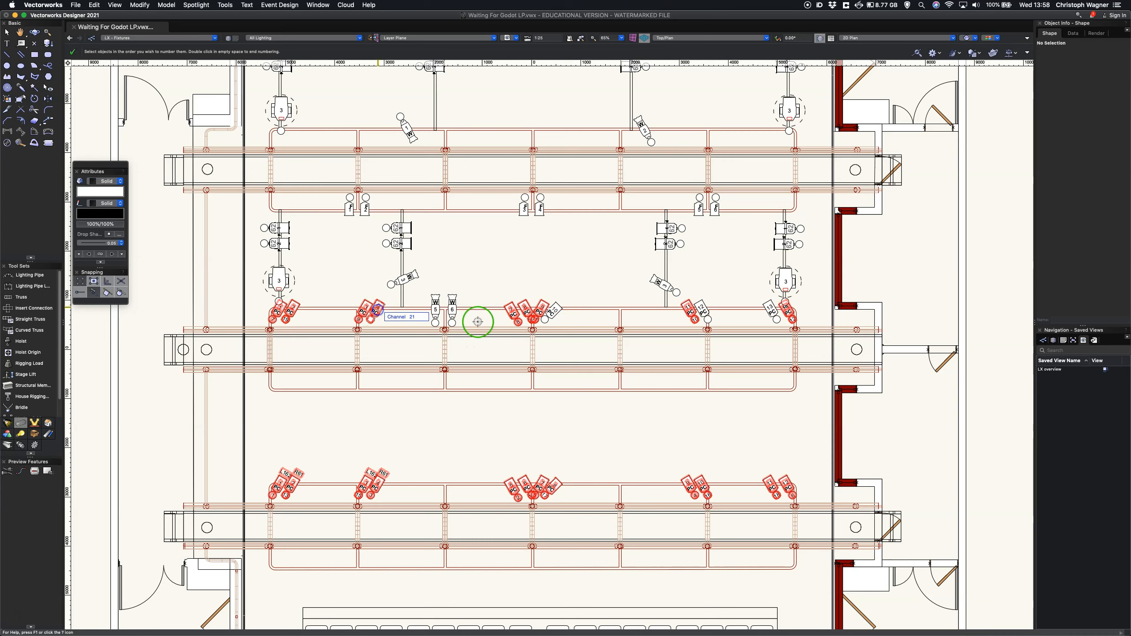
left_click(701, 309)
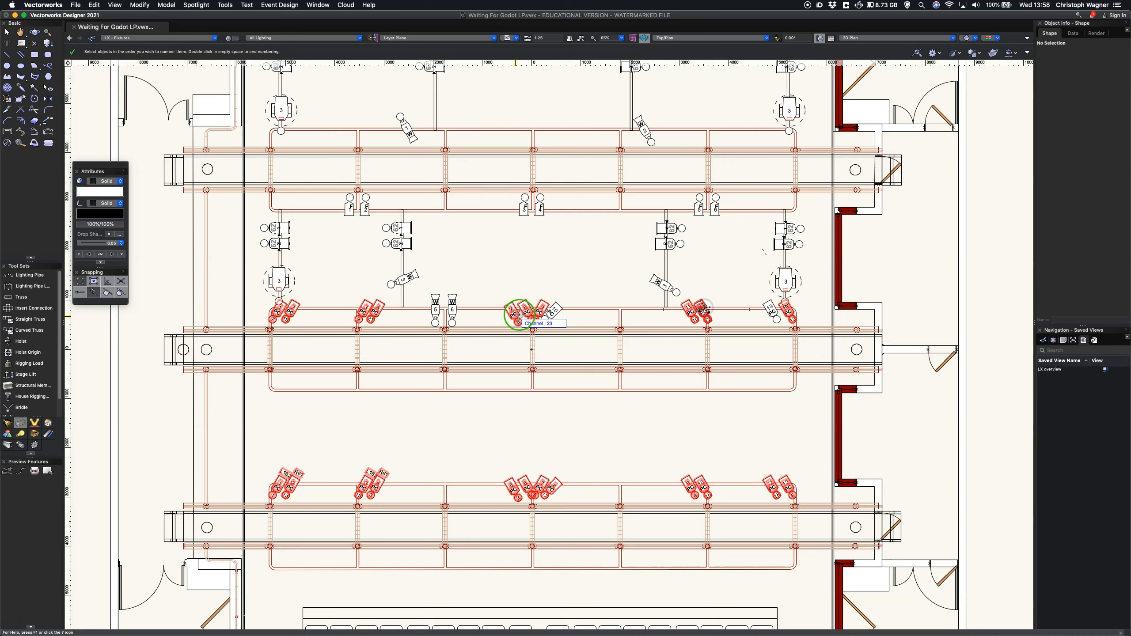
left_click(552, 309)
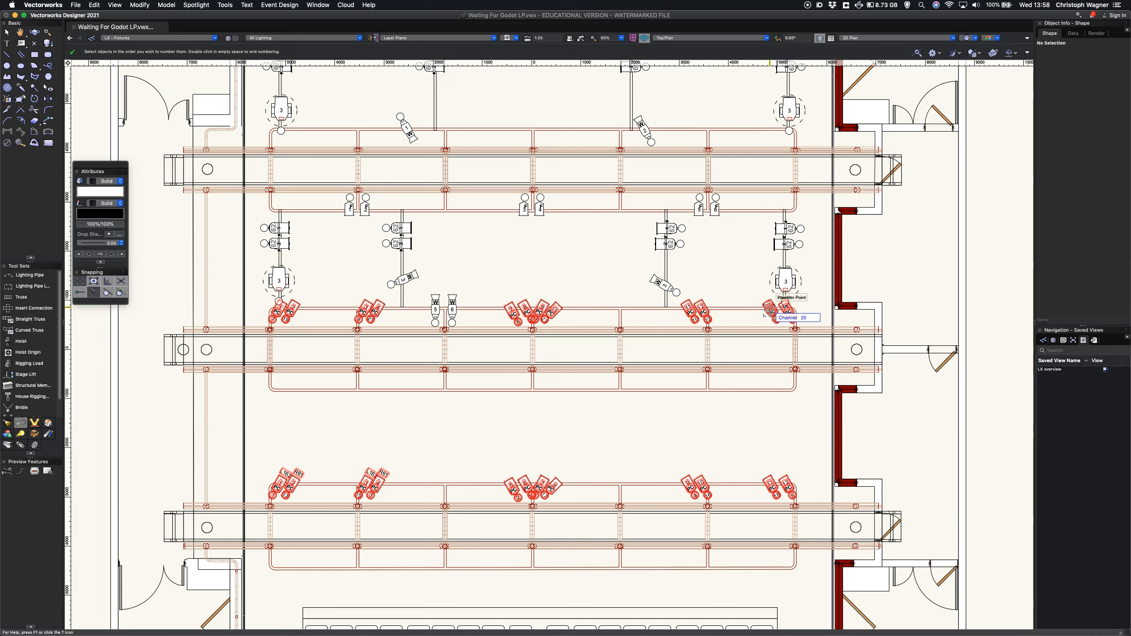
left_click(627, 417)
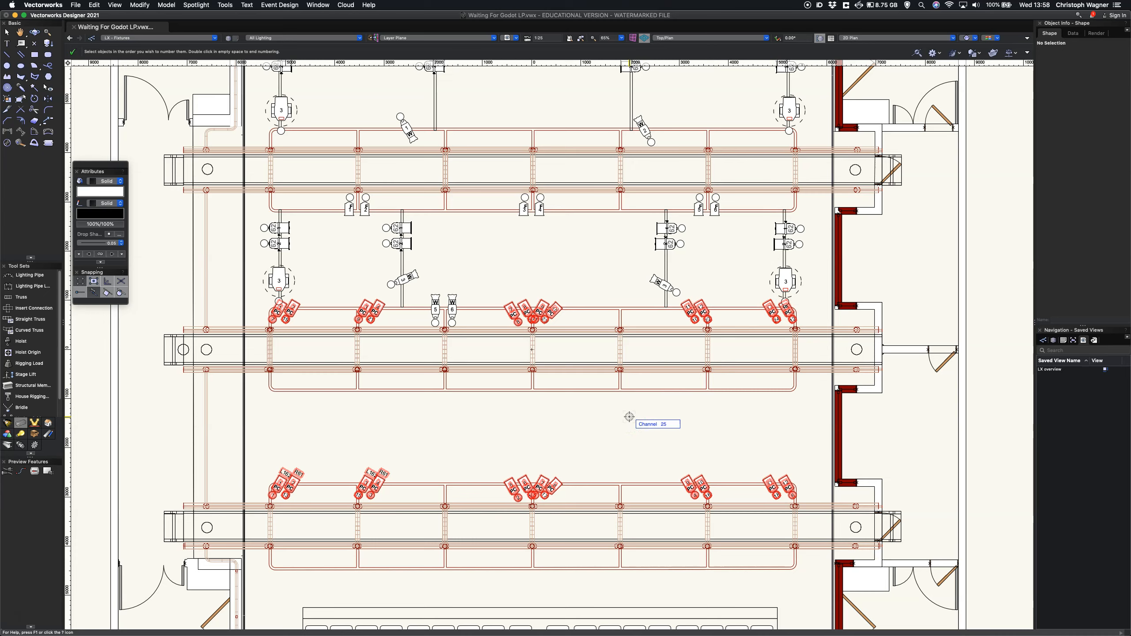
left_click(598, 416)
left_click(580, 409)
double_click(582, 412)
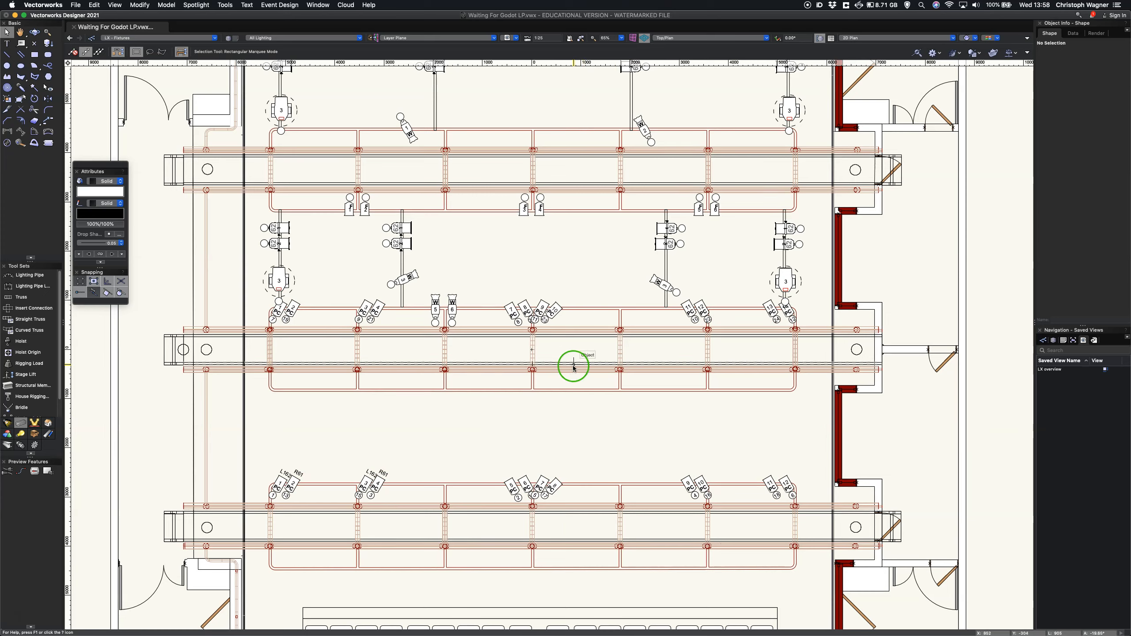
Step: Restart Spotlight Numbering on the lighting devices' Channel field with the start number 31 and an increment of 1
left_click(196, 5)
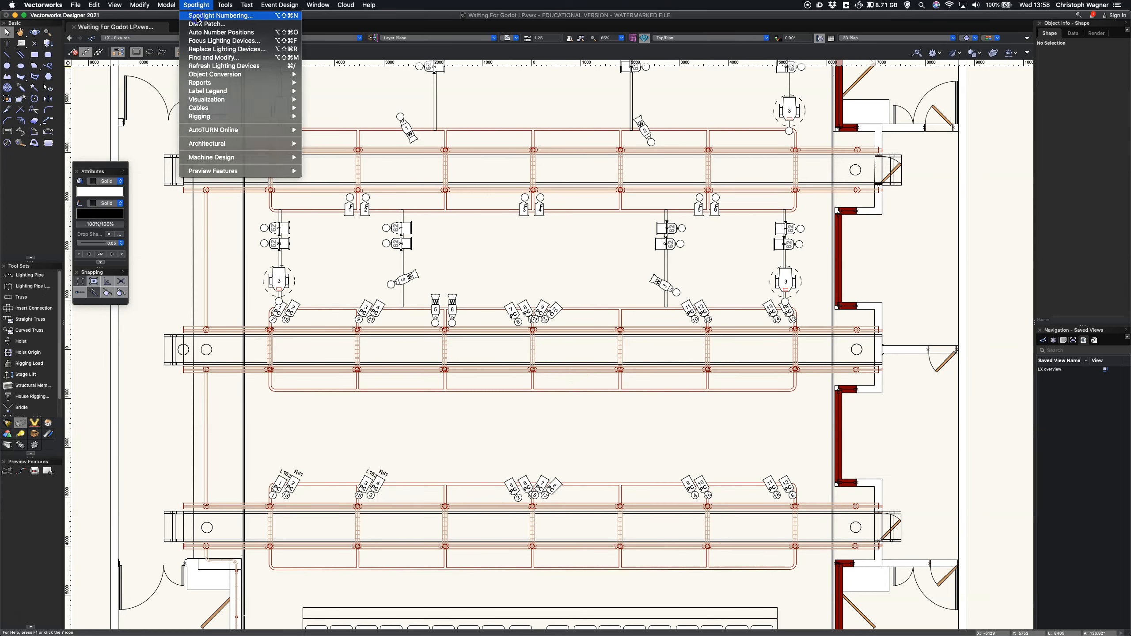
left_click(198, 17)
double_click(576, 163)
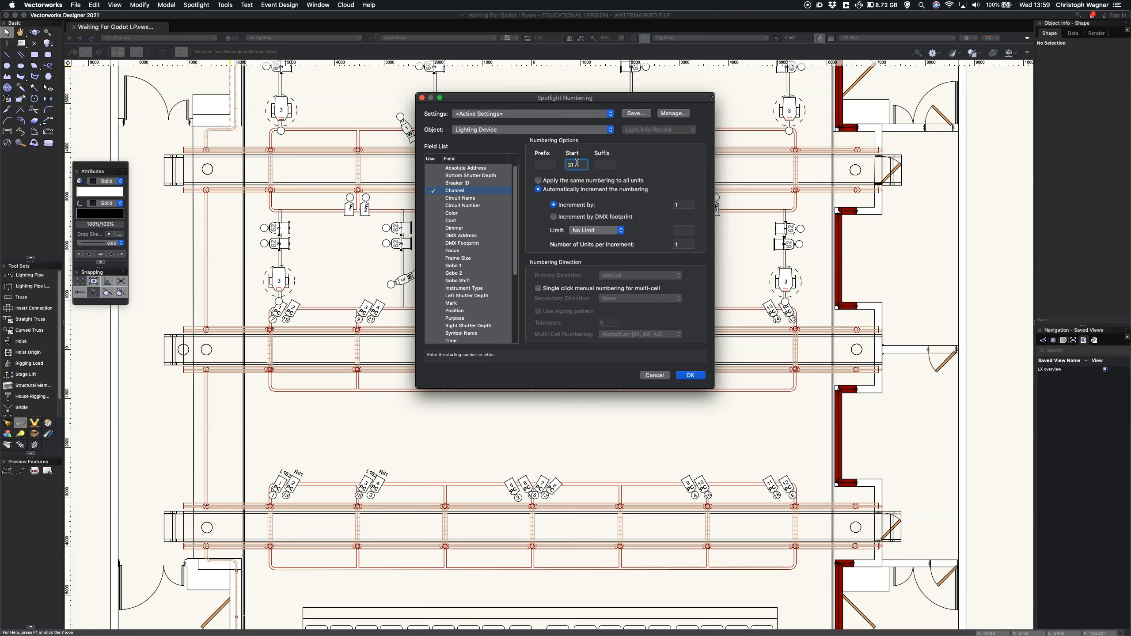
left_click(611, 222)
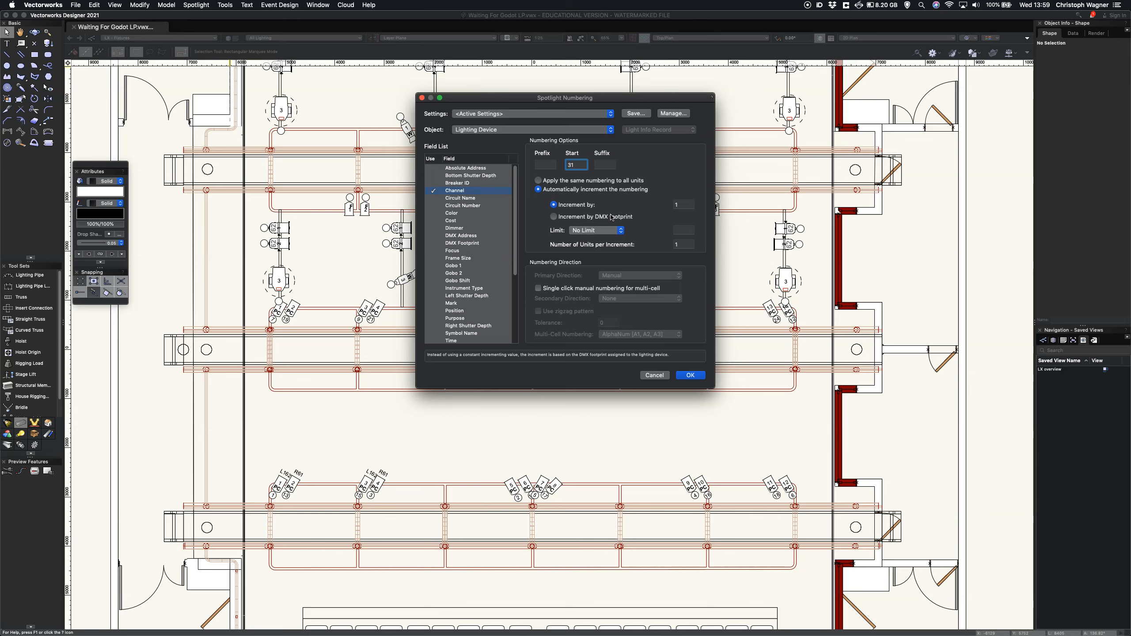
left_click(690, 377)
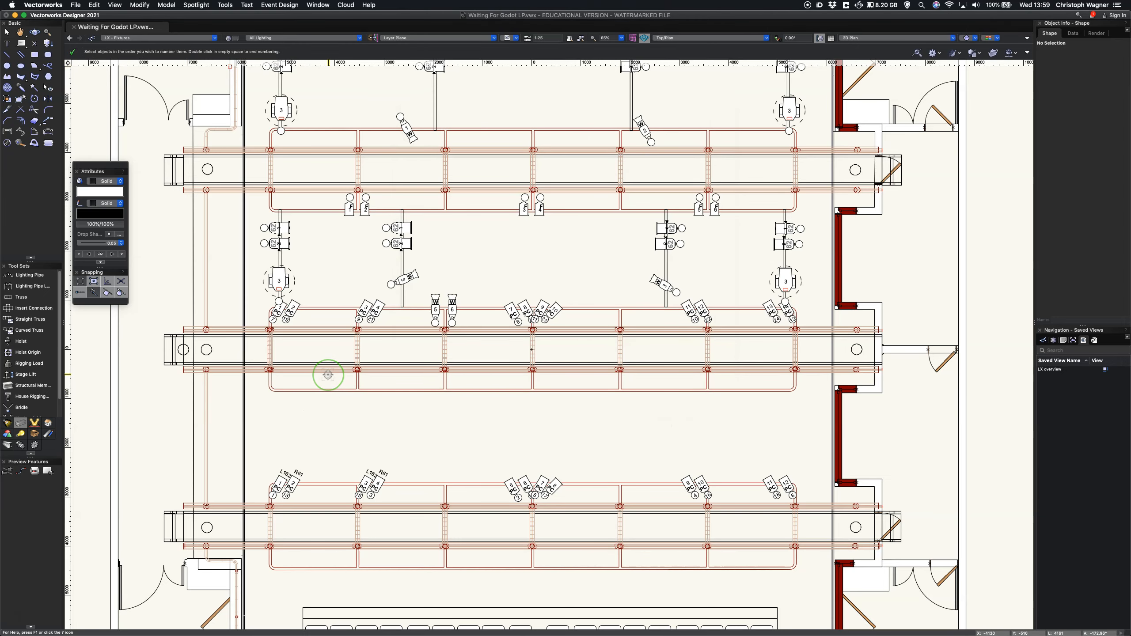
Step: Assign channels 31 to 33 to the left-hand fixture of each of the three pairs on the upper bridge, going left to right
left_click(349, 208)
left_click(524, 208)
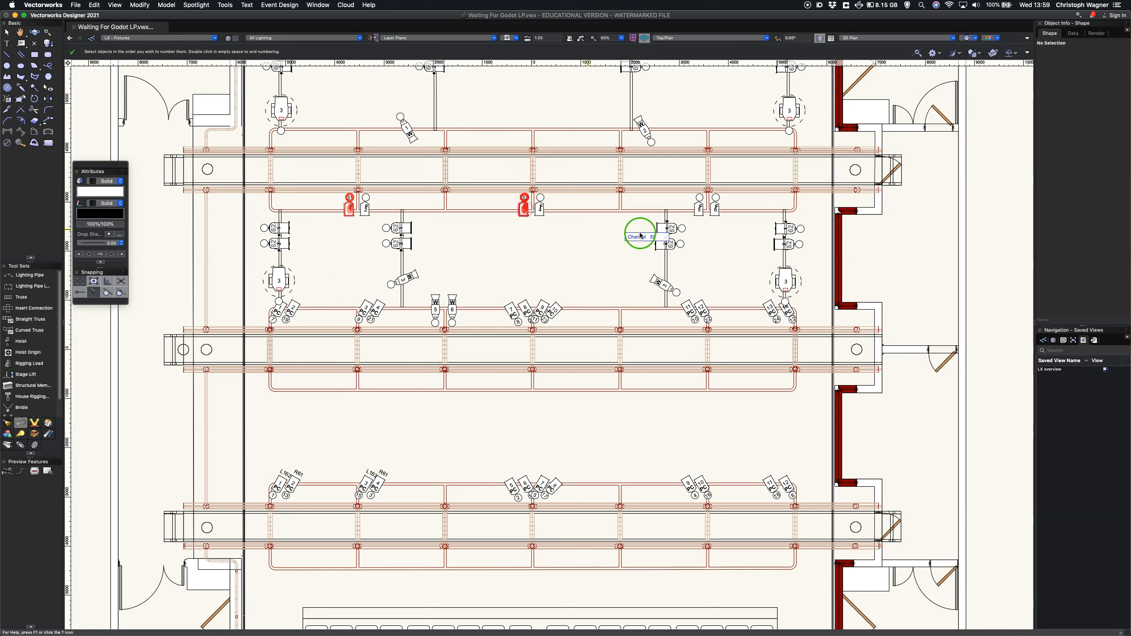
left_click(701, 209)
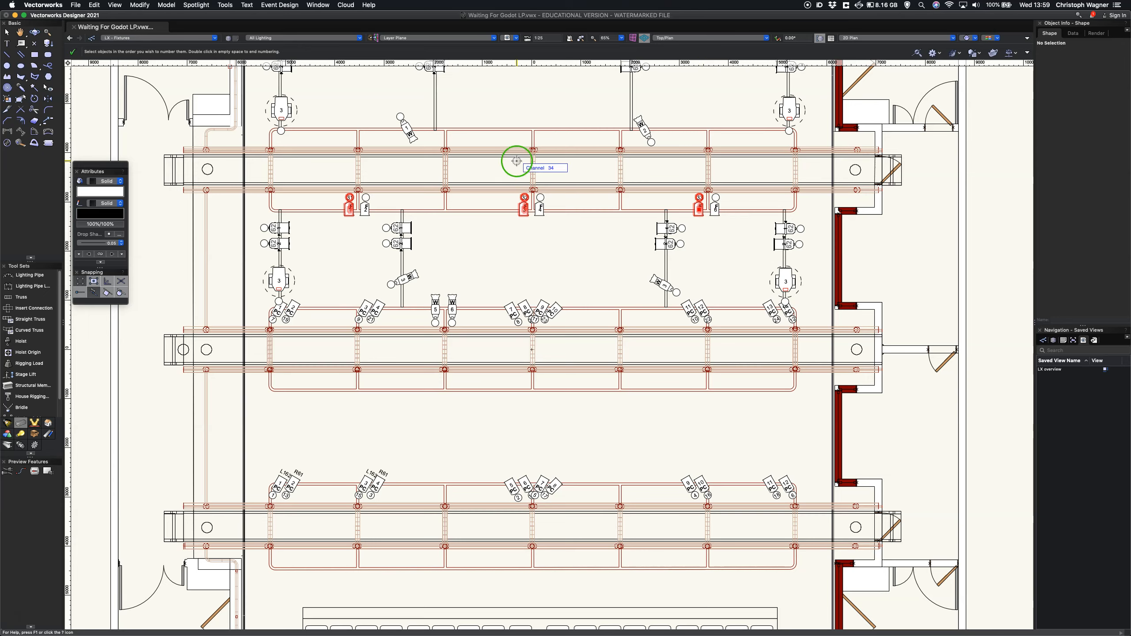
Step: Assign channels 34 to 36 to the left-hand fixture of each pair on the topmost pipe, left to right, and end the numbering
key("space")
left_click_drag(519, 131, 497, 222)
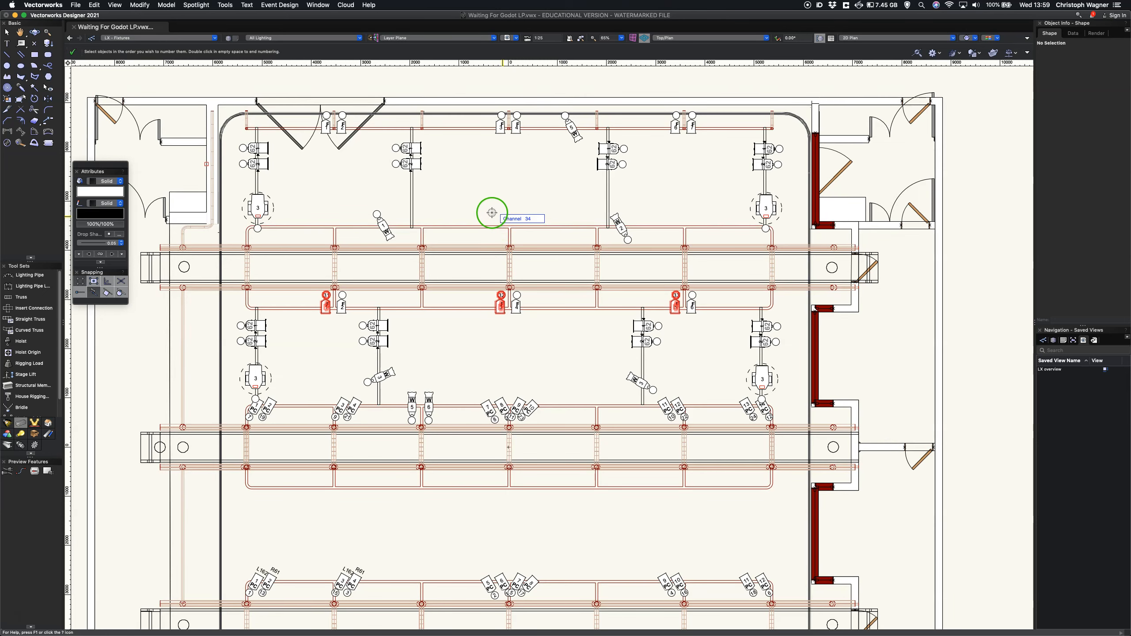
key("space")
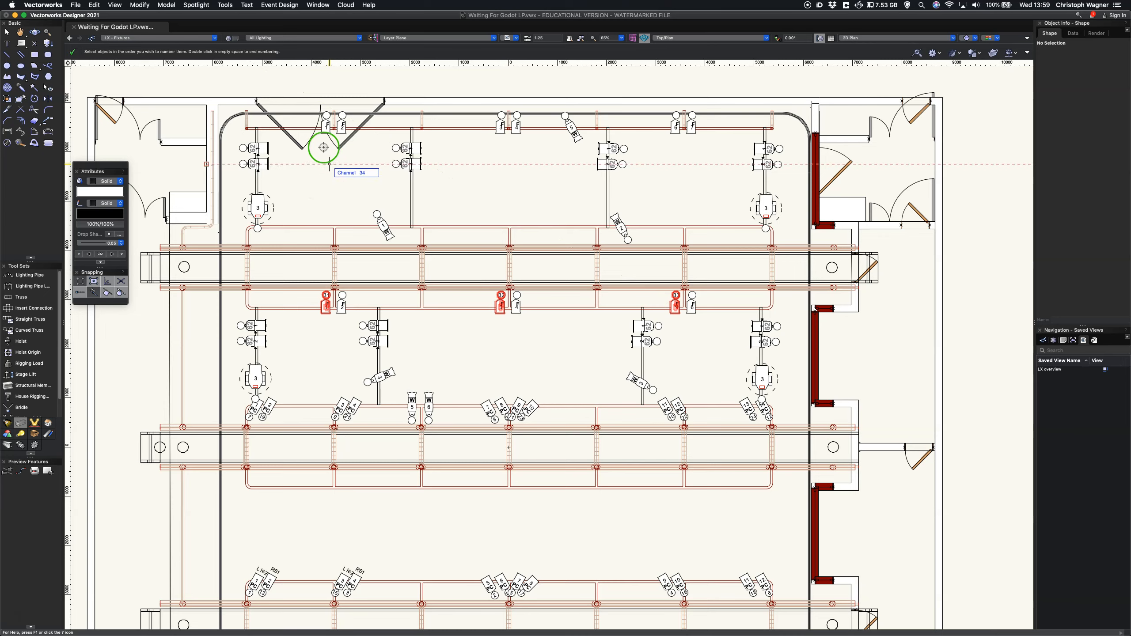
left_click(325, 130)
left_click(501, 129)
left_click(673, 130)
double_click(530, 181)
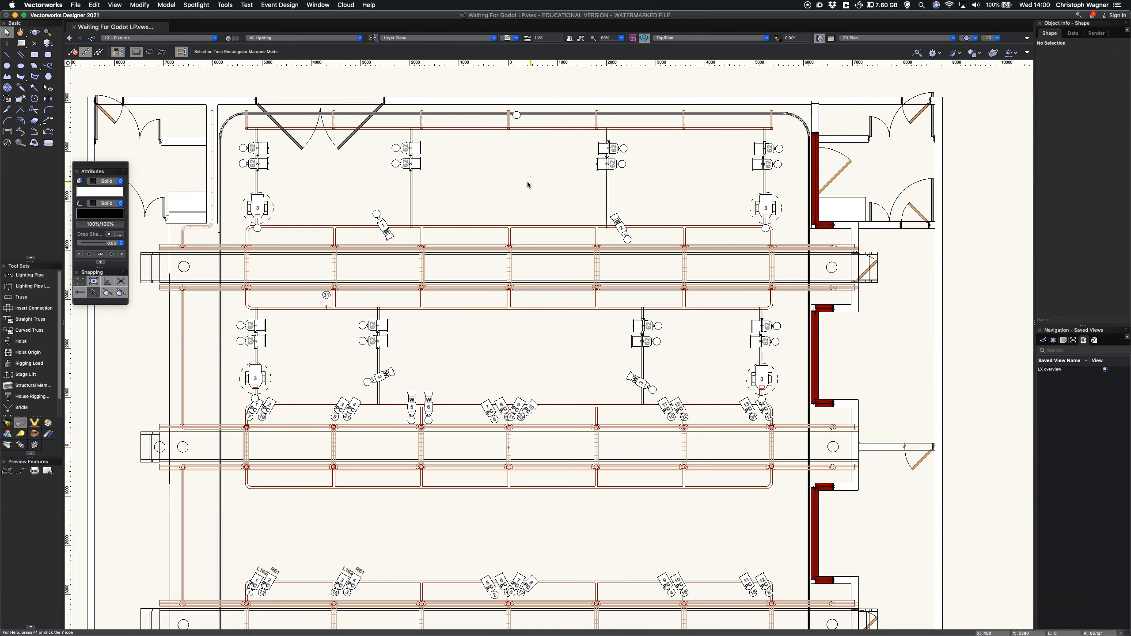
Step: Restart Spotlight Numbering on the lighting devices' Channel field with the start number 41
left_click(192, 5)
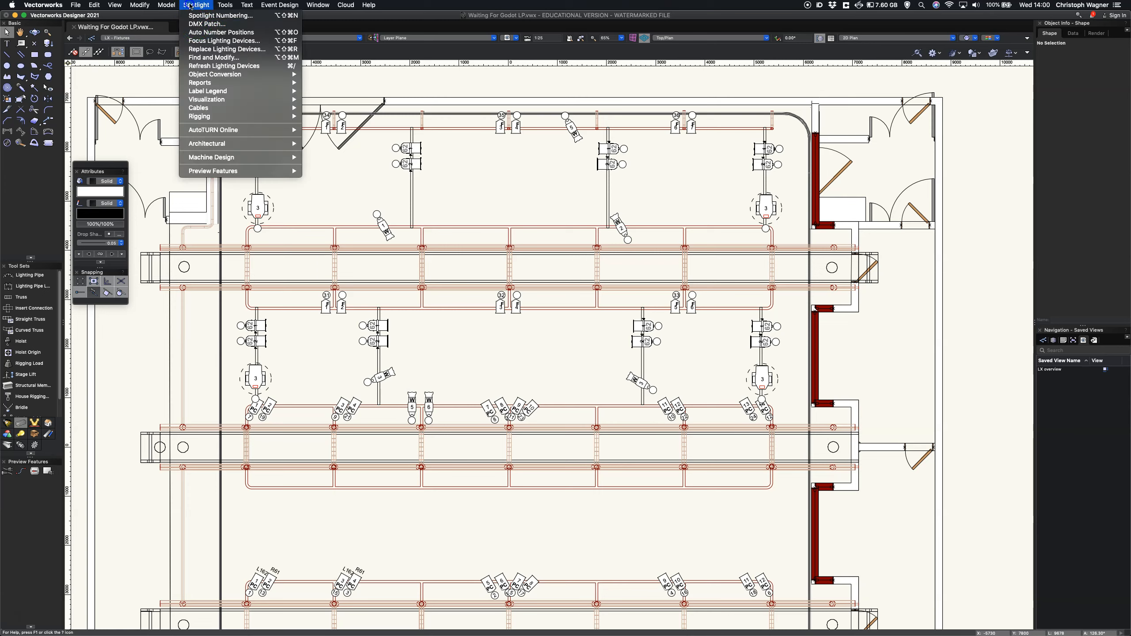
left_click(199, 15)
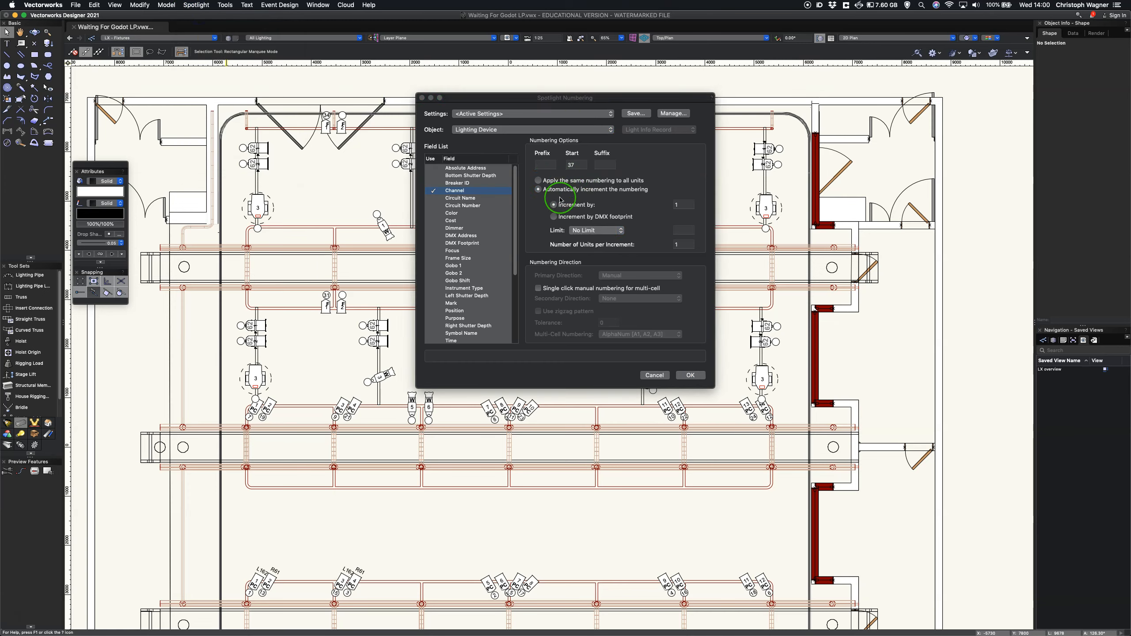
double_click(561, 164)
type("41")
left_click(689, 375)
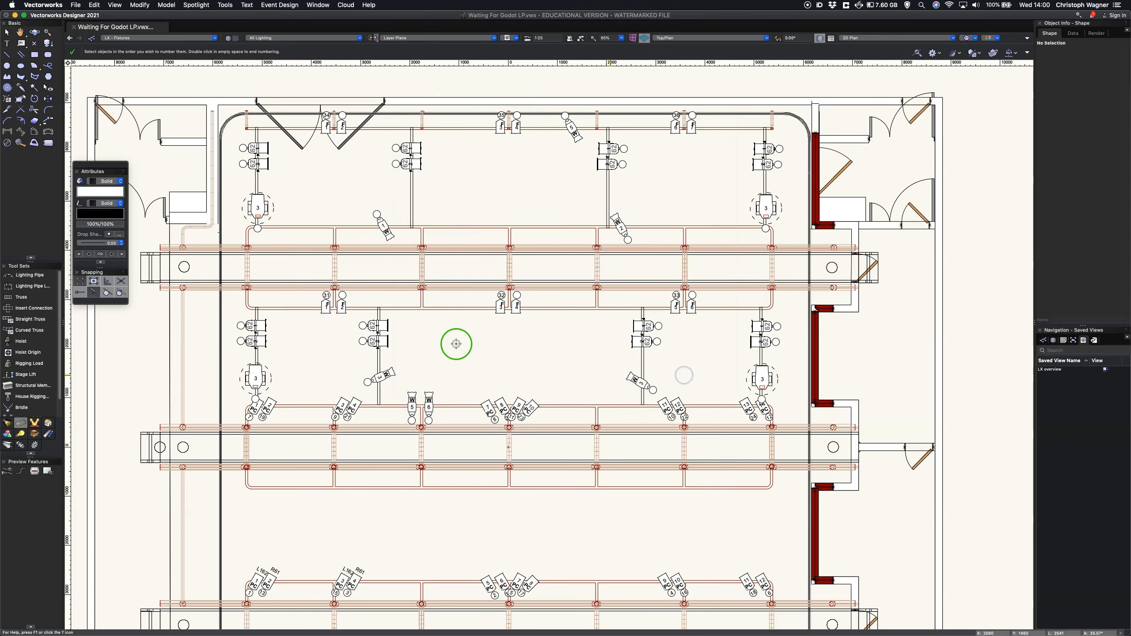
Step: Assign channels 41 to 43 to the right-hand fixture of each of the three pairs on the upper bridge, going left to right
left_click(375, 327)
left_click(342, 313)
left_click(516, 307)
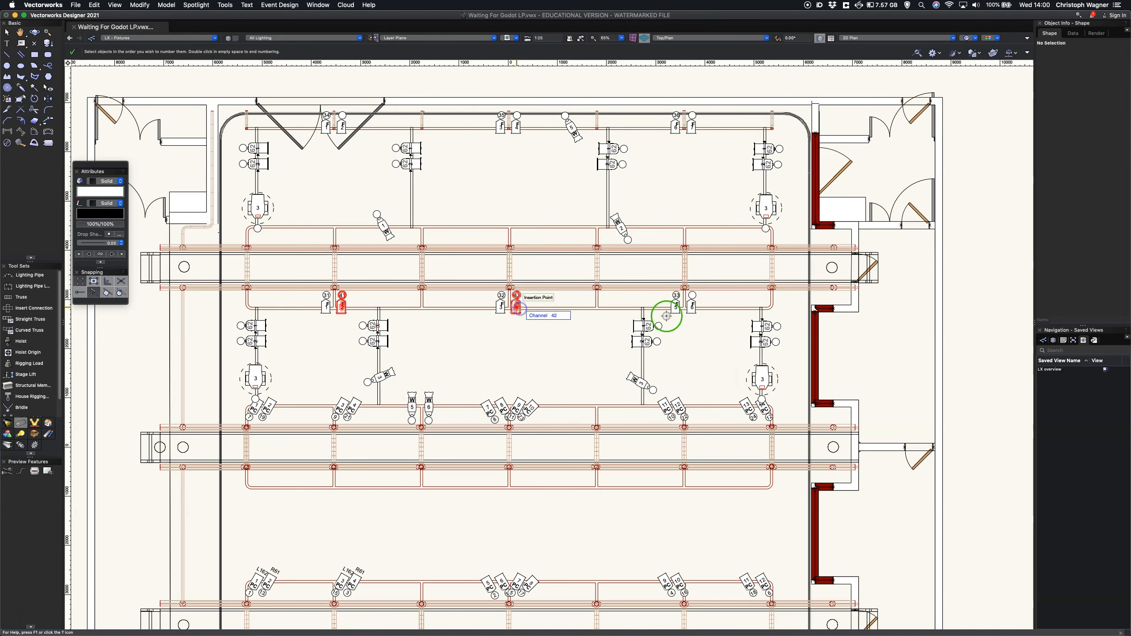
left_click(690, 306)
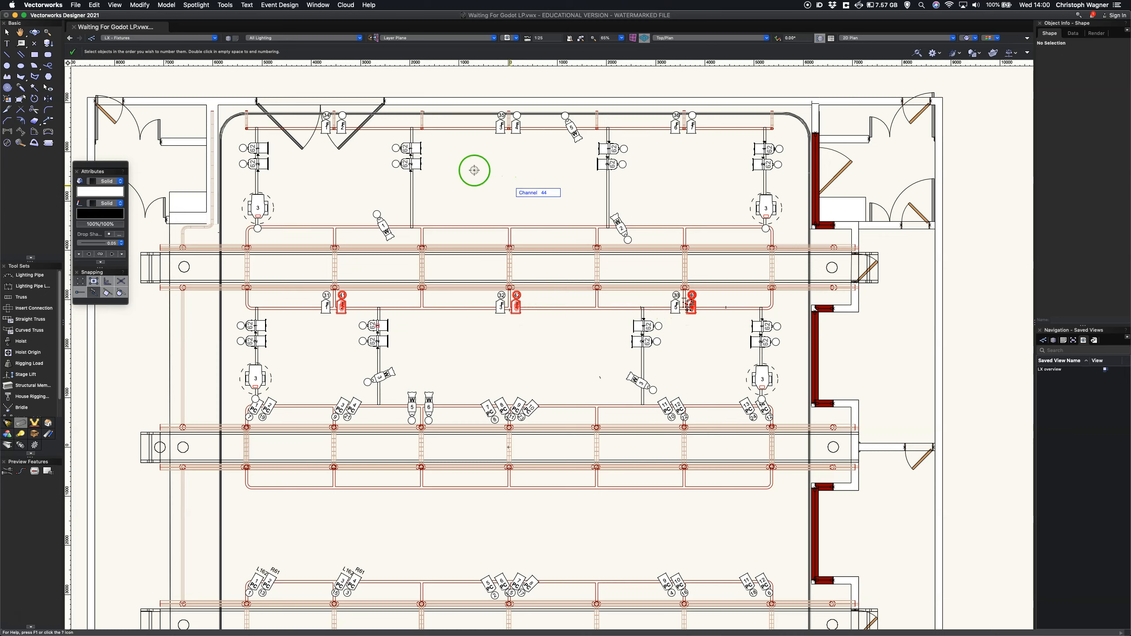
Step: Assign channels 44 to 46 to the right-hand fixture of each pair on the topmost pipe, left to right, and end the numbering
left_click(341, 126)
left_click(519, 126)
left_click(692, 127)
double_click(524, 190)
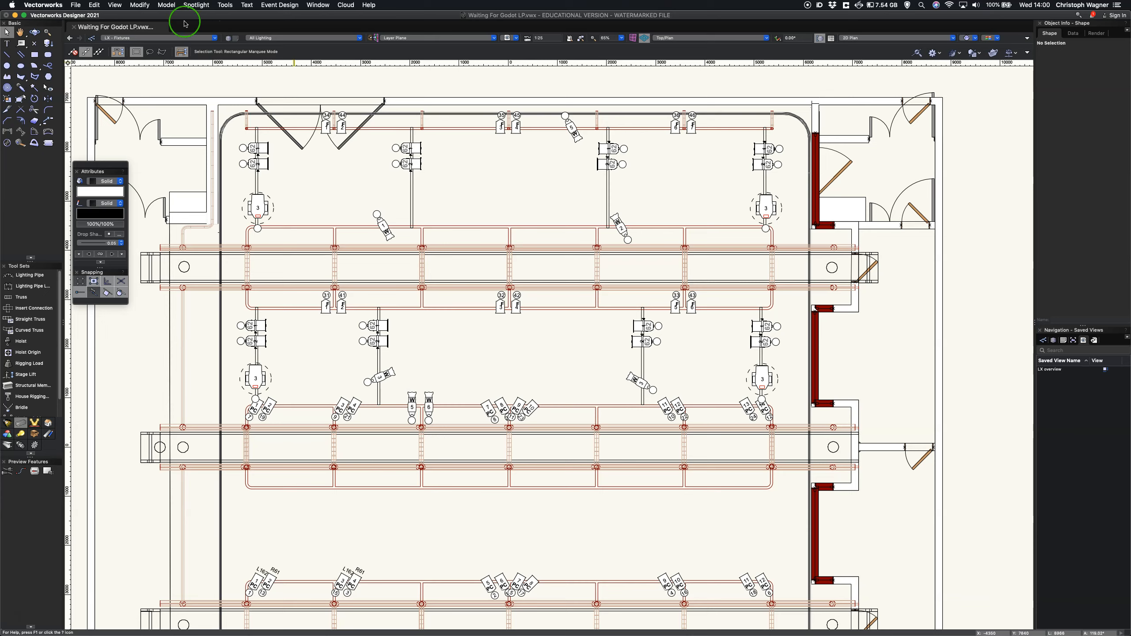
Step: Restart Spotlight Numbering on the lighting devices' Channel field with the start number 51
left_click(196, 5)
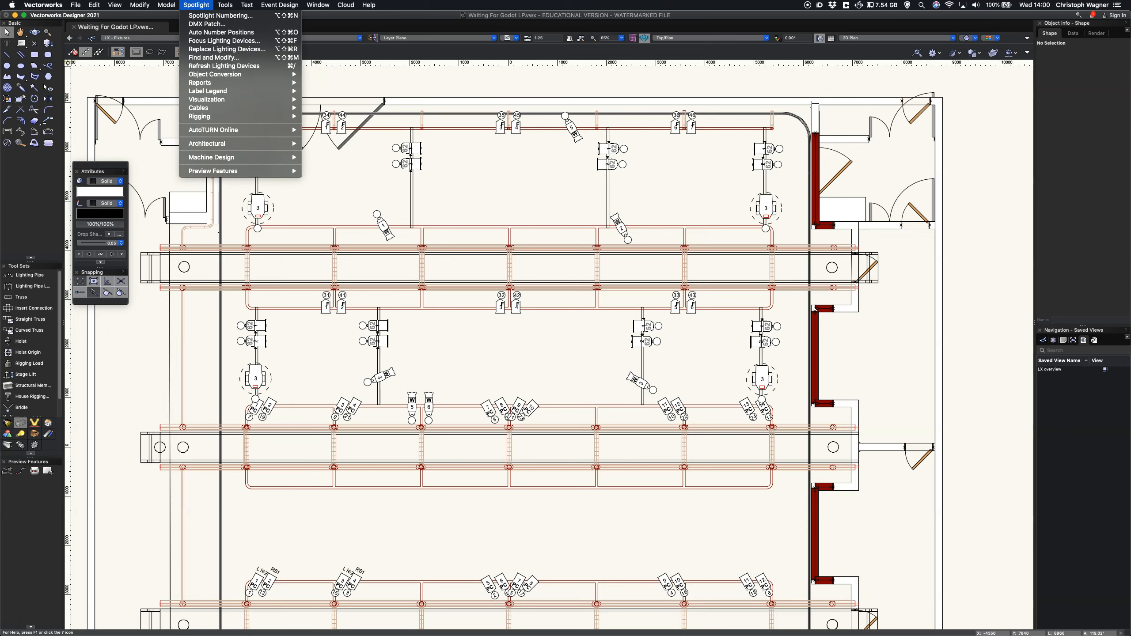
left_click(195, 16)
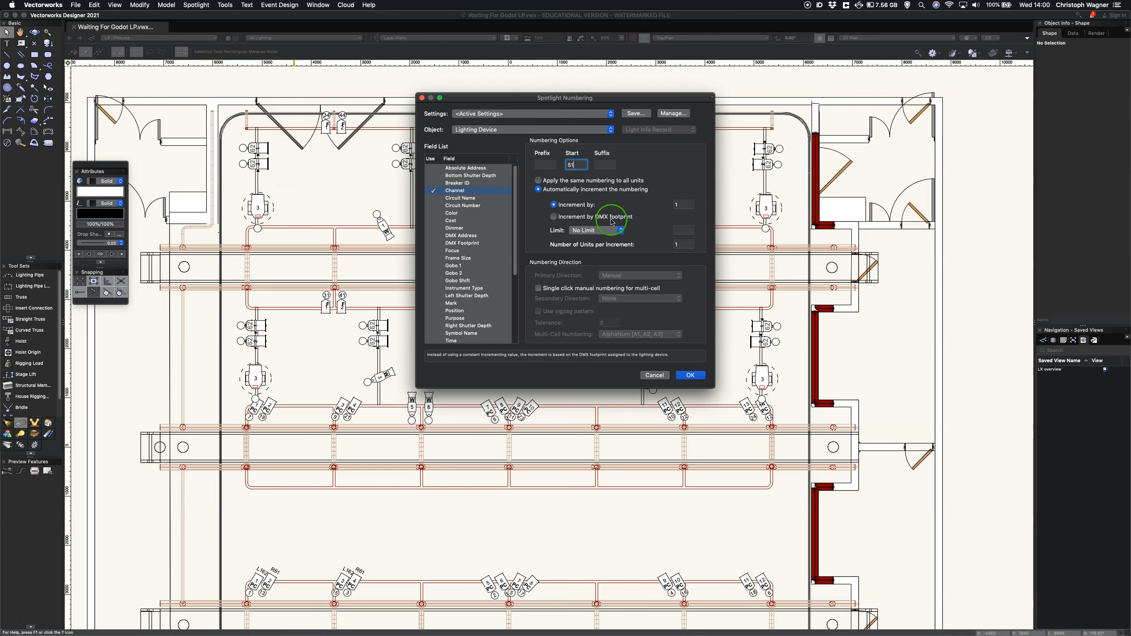
left_click(689, 375)
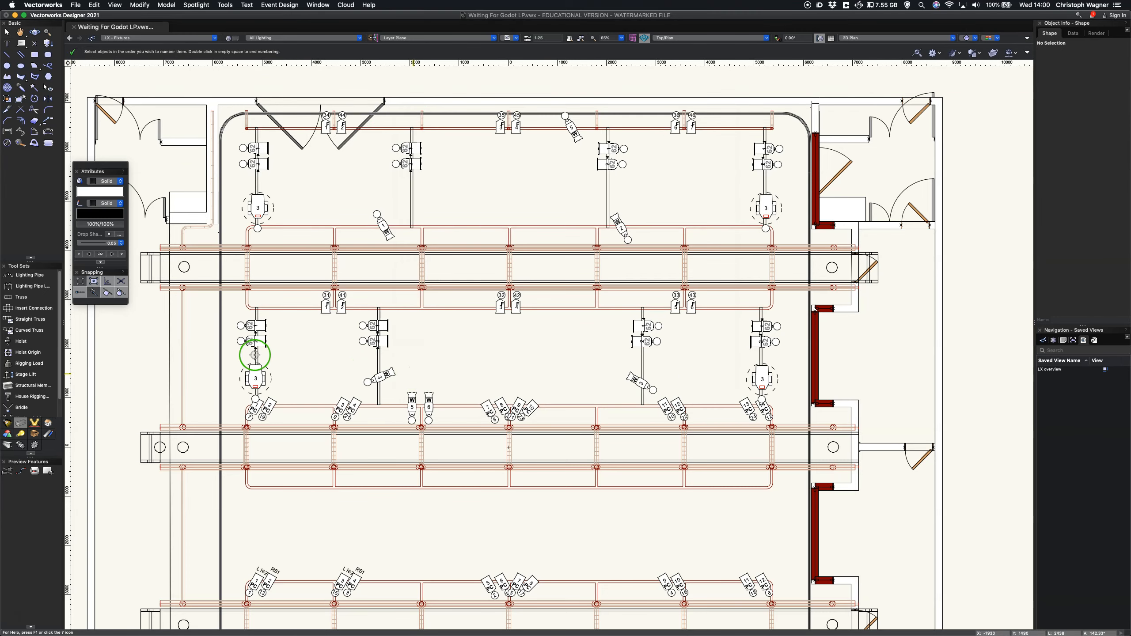
Step: Assign channels 51 to 54 to the lower sideways fixtures between the middle and upper bridges: outer left, inner right, inner left, outer right
left_click(263, 342)
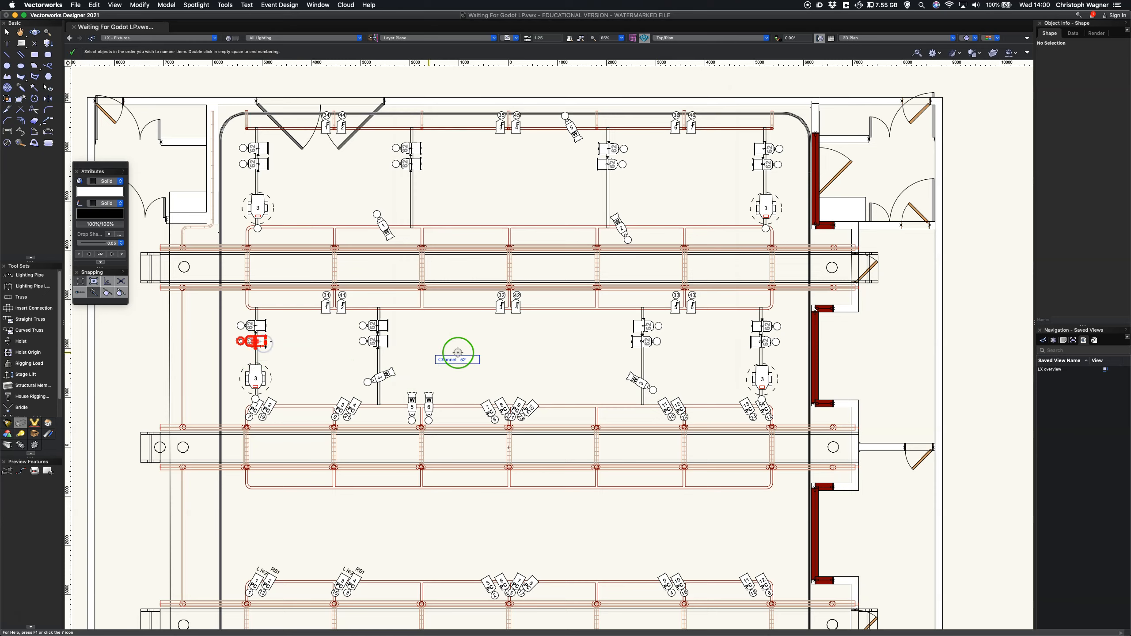
left_click(634, 343)
left_click(378, 341)
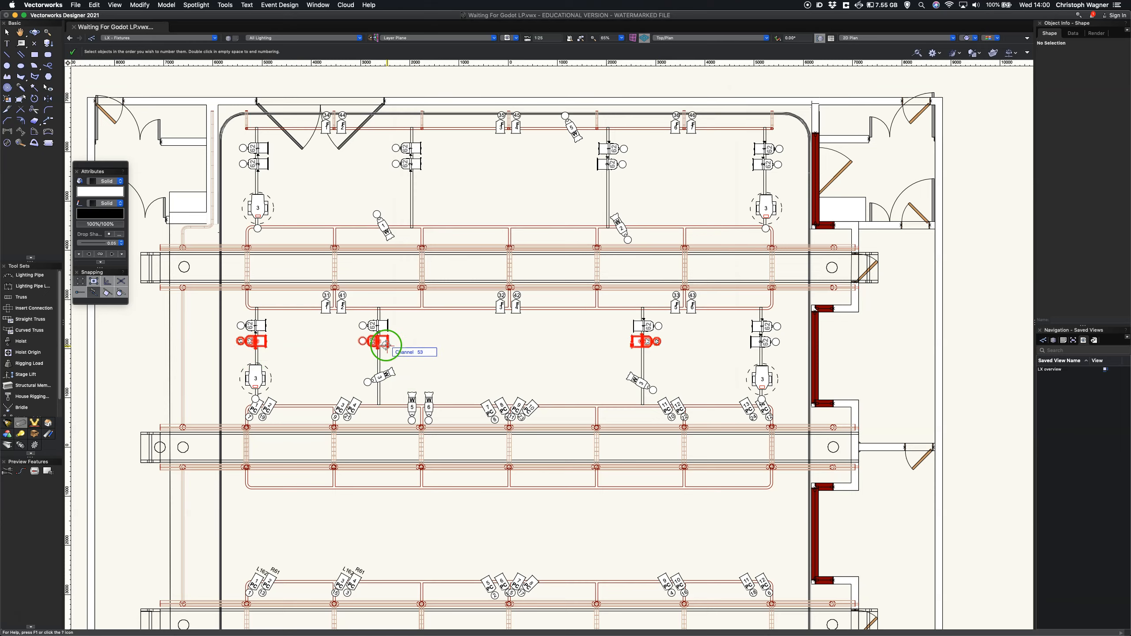
left_click(761, 341)
Step: Assign channels 55 to 58 to the lower sideways fixtures above the upper bridge (outer left, inner right, inner left, outer right) and end the numbering
left_click(253, 163)
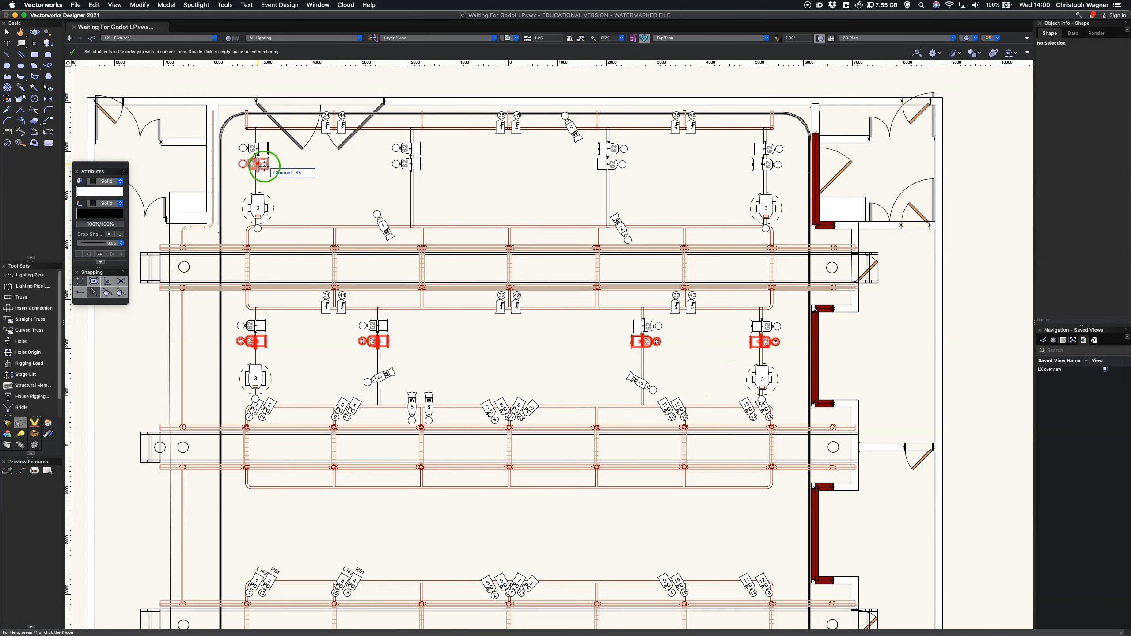
left_click(614, 164)
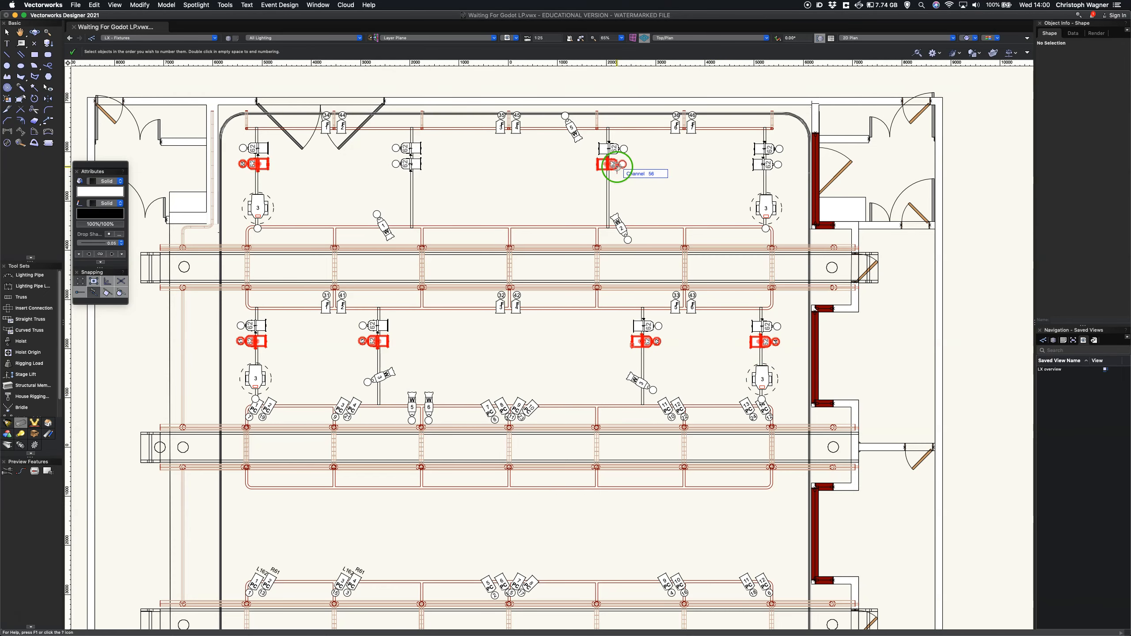
left_click(415, 164)
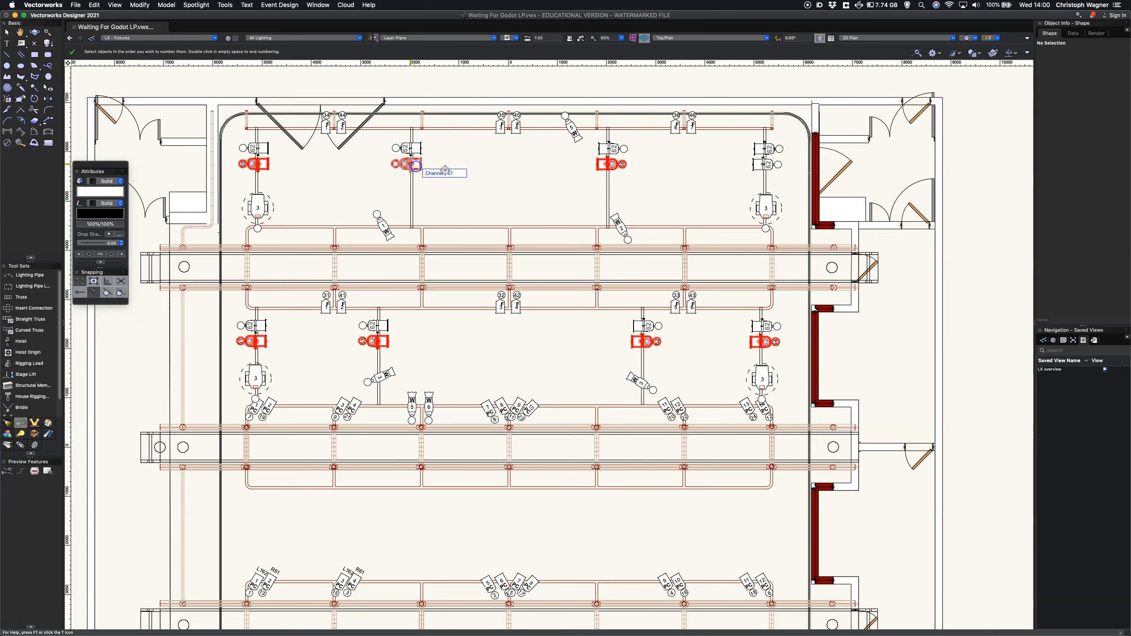
left_click(768, 164)
left_click(773, 165)
double_click(704, 185)
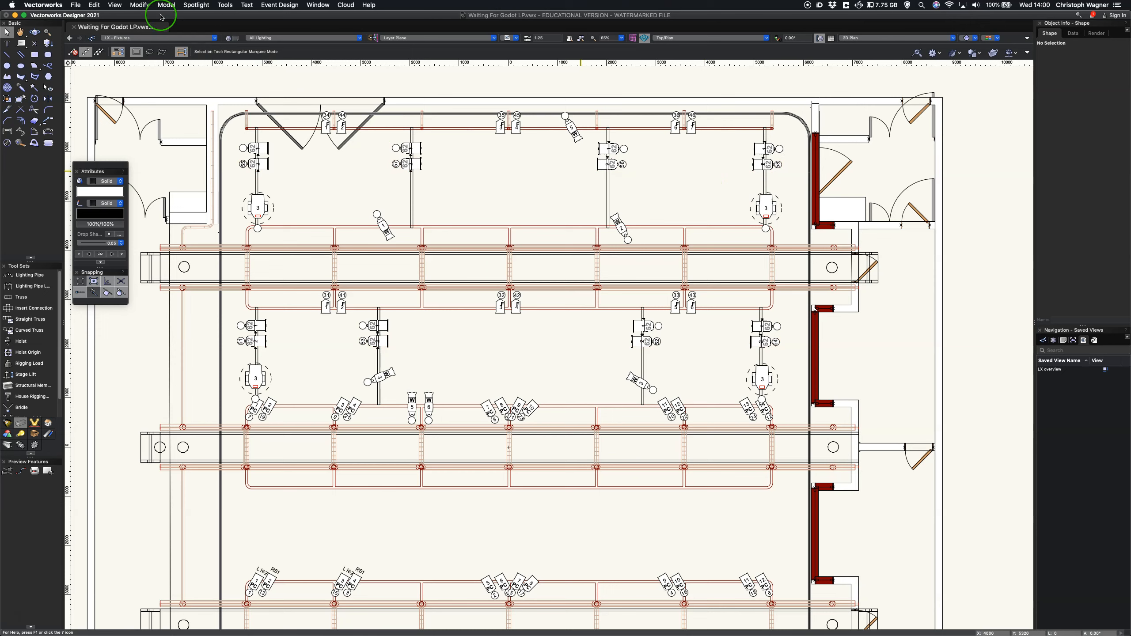
Step: Restart Spotlight Numbering on the lighting devices' Channel field with the start number 61
left_click(196, 5)
left_click(209, 15)
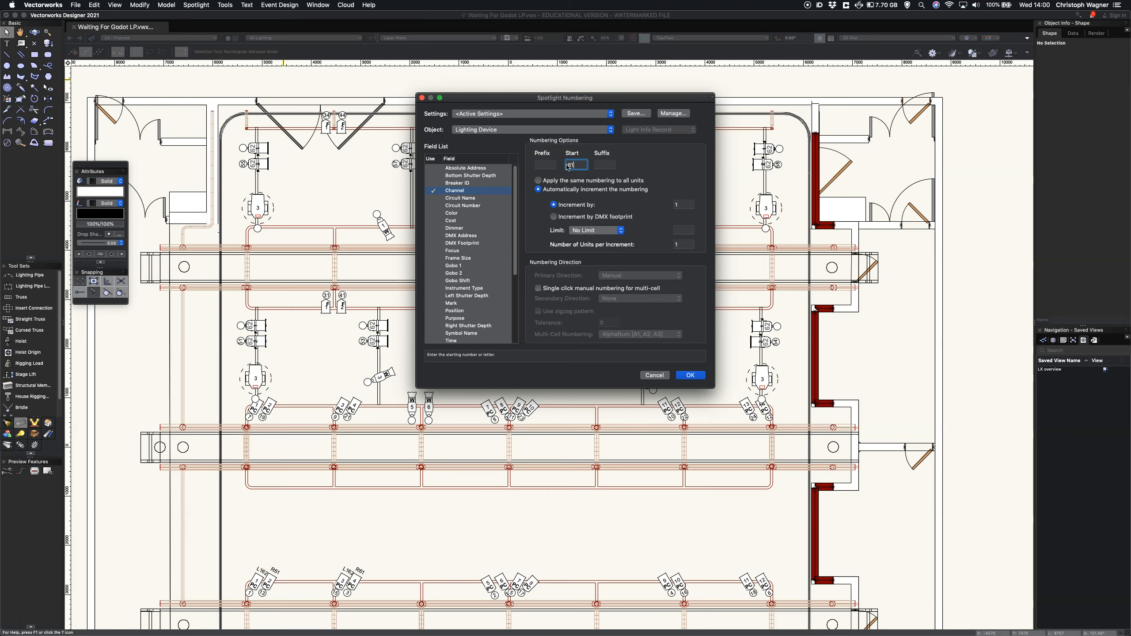
left_click(682, 385)
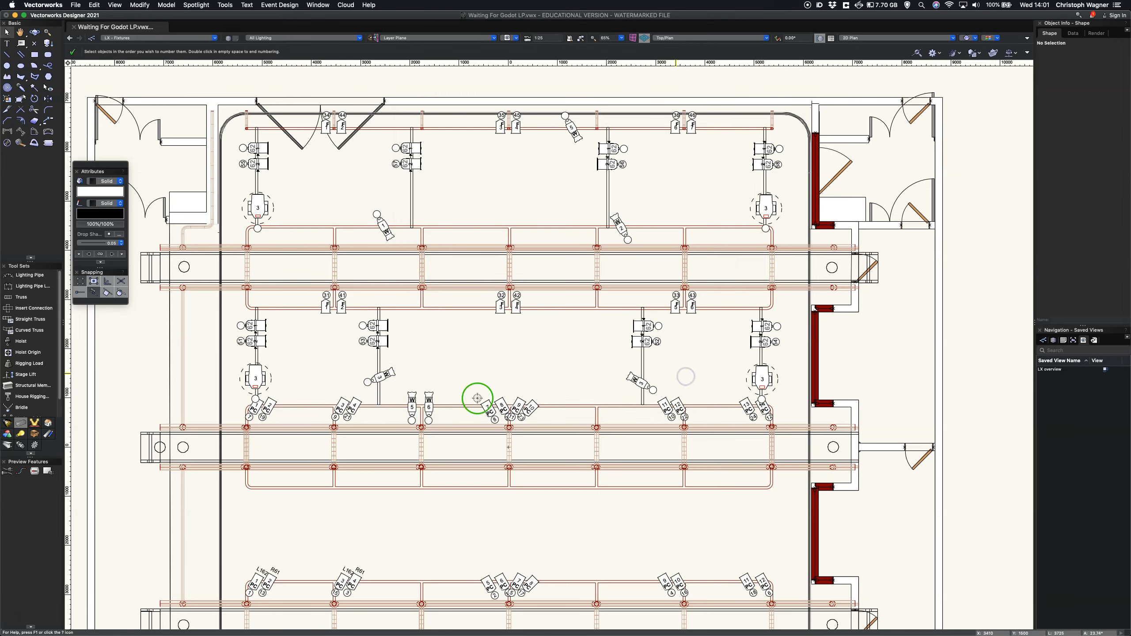
Step: Assign channels 61 to 64 to the upper sideways fixtures between the middle and upper bridges: outer left, inner right, inner left, outer right
left_click(647, 326)
left_click(377, 326)
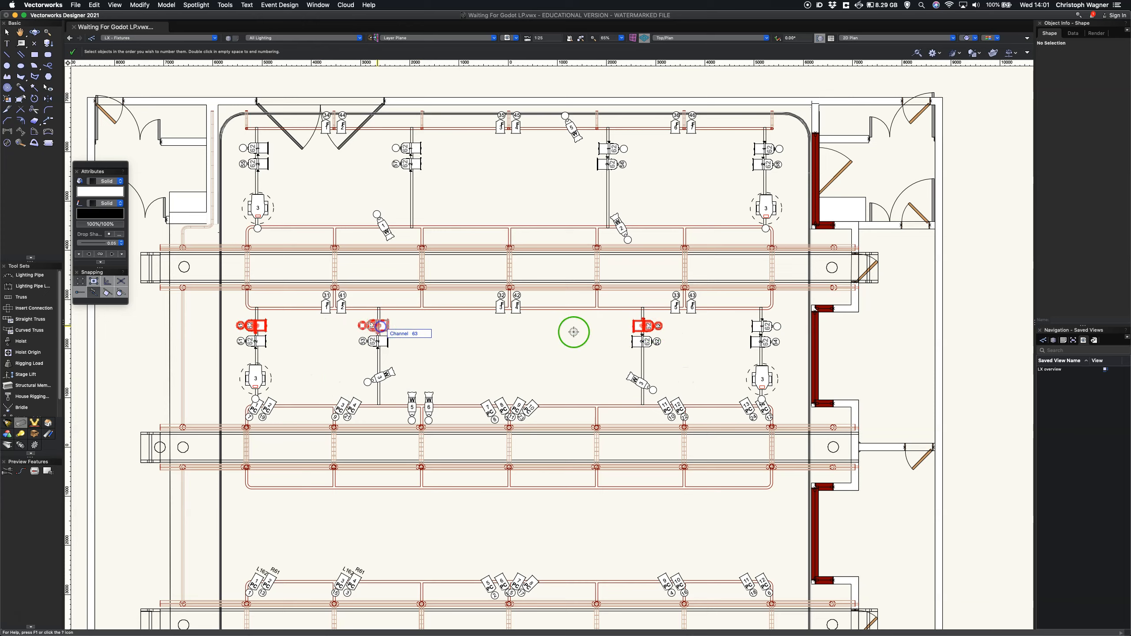
left_click(773, 327)
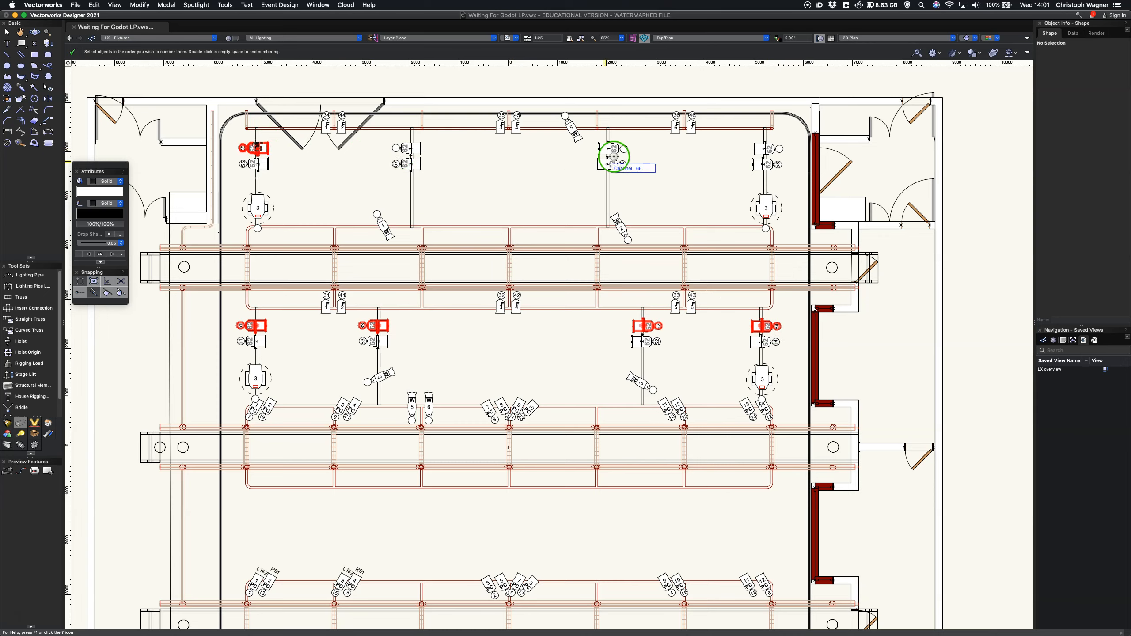
Step: Assign channels 65 to 68 to the upper sideways fixtures above the upper bridge (outer left, inner right, inner left, outer right) and end the numbering
left_click(611, 152)
left_click(421, 147)
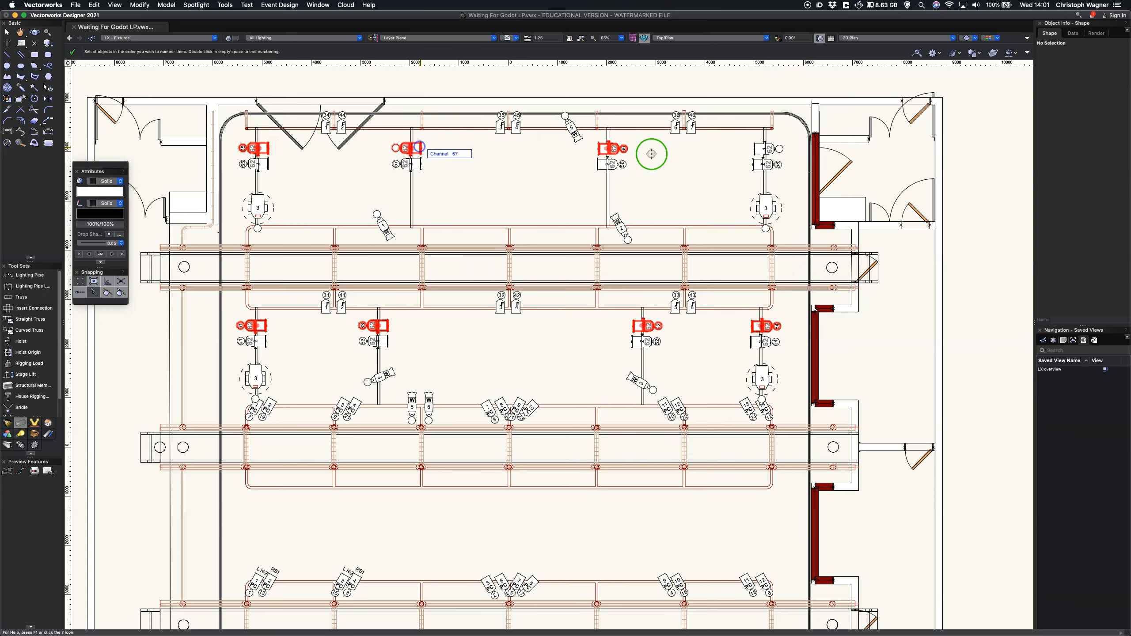
left_click(772, 148)
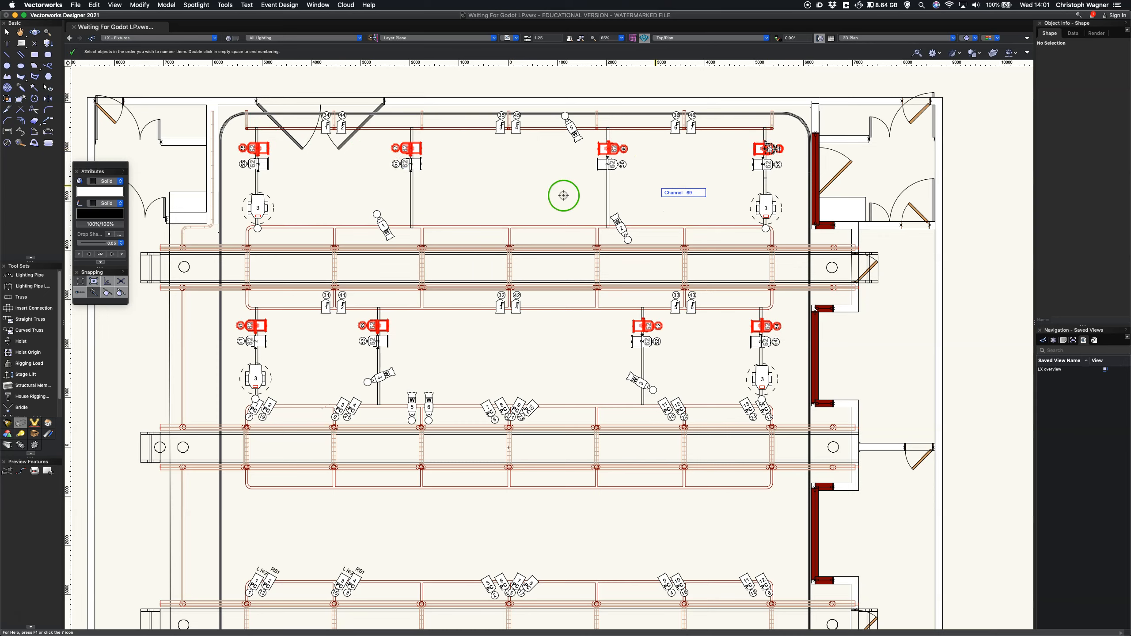
double_click(518, 194)
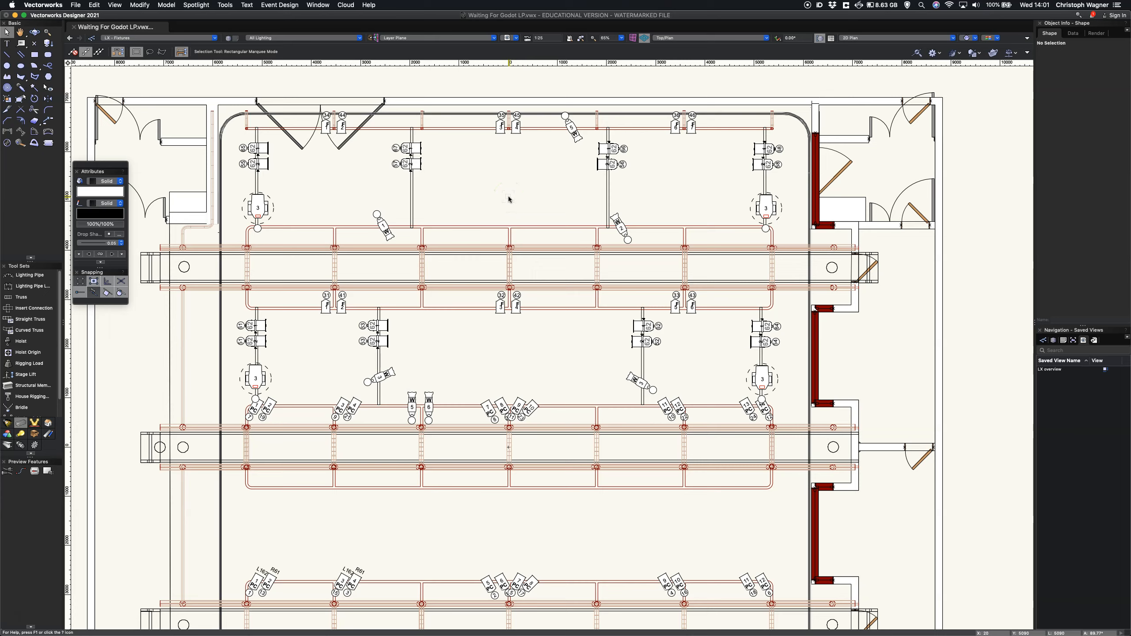
Step: Restart Spotlight Numbering on the lighting devices' Channel field with the start number 101
left_click(196, 5)
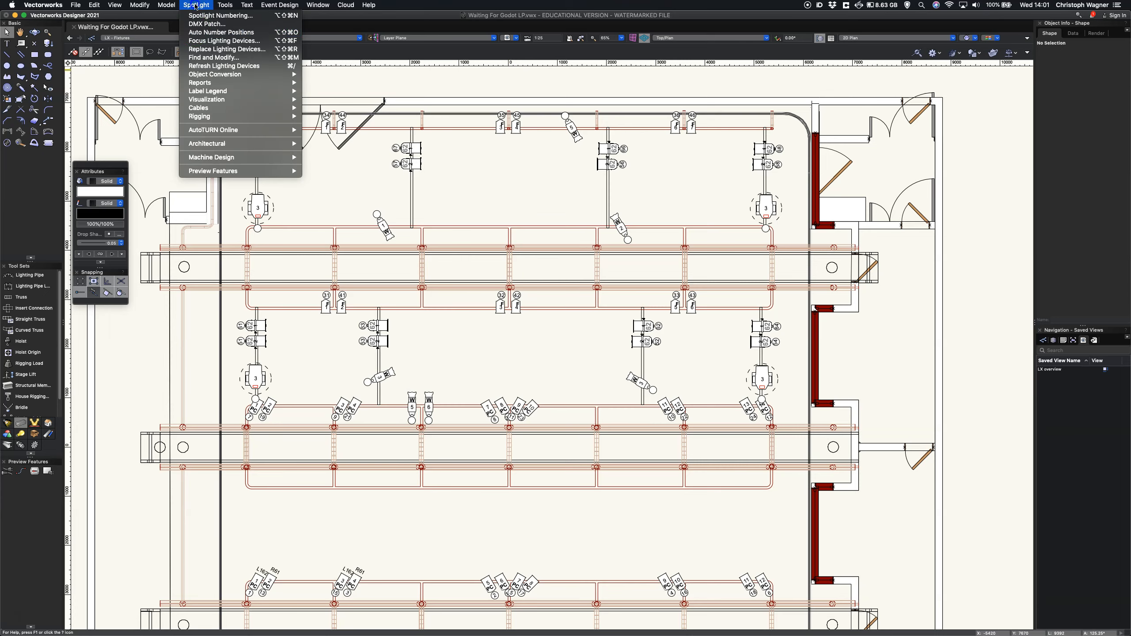
left_click(209, 15)
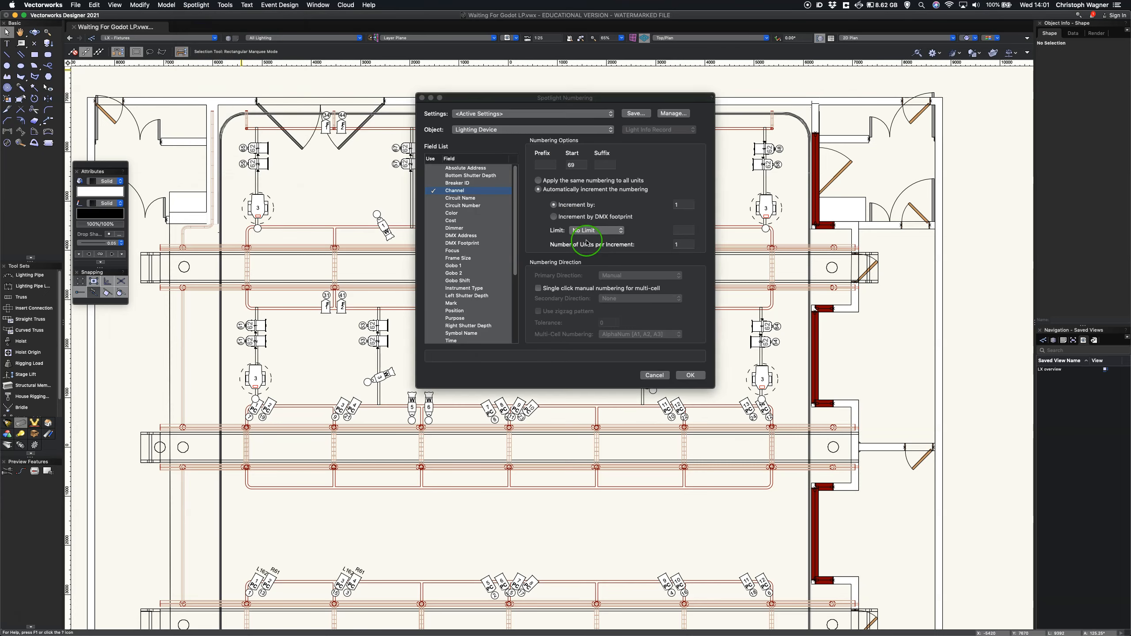
double_click(569, 165)
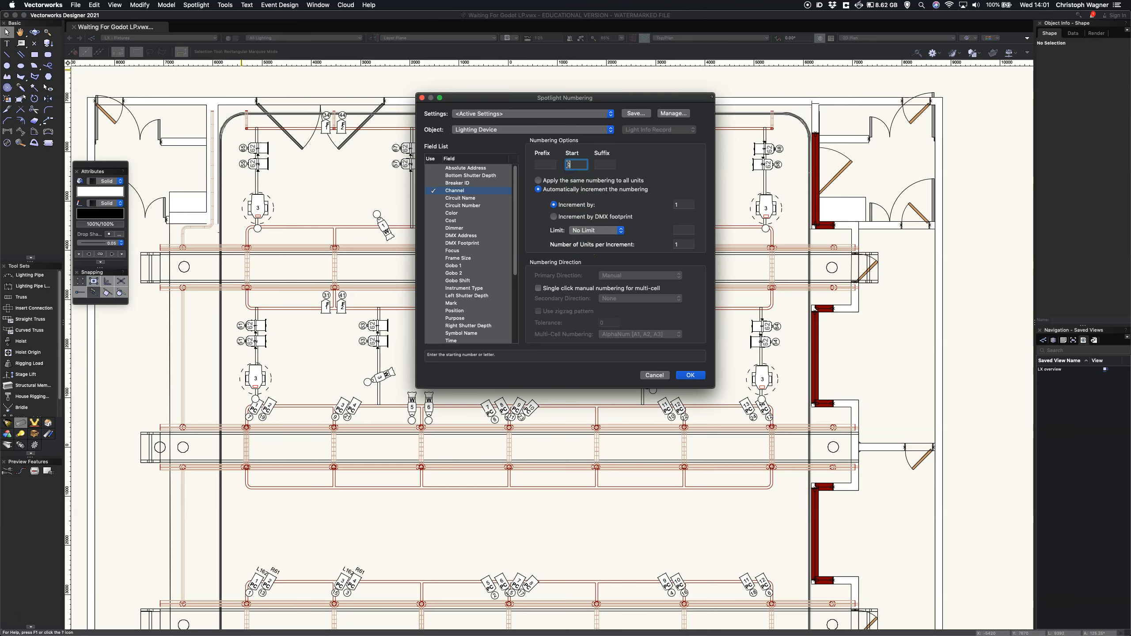
left_click(690, 375)
Step: Assign channels 101 to 104 to the four dash-circled fixtures on the outer side pipes, lower row first and left to right, and end the numbering
left_click(256, 378)
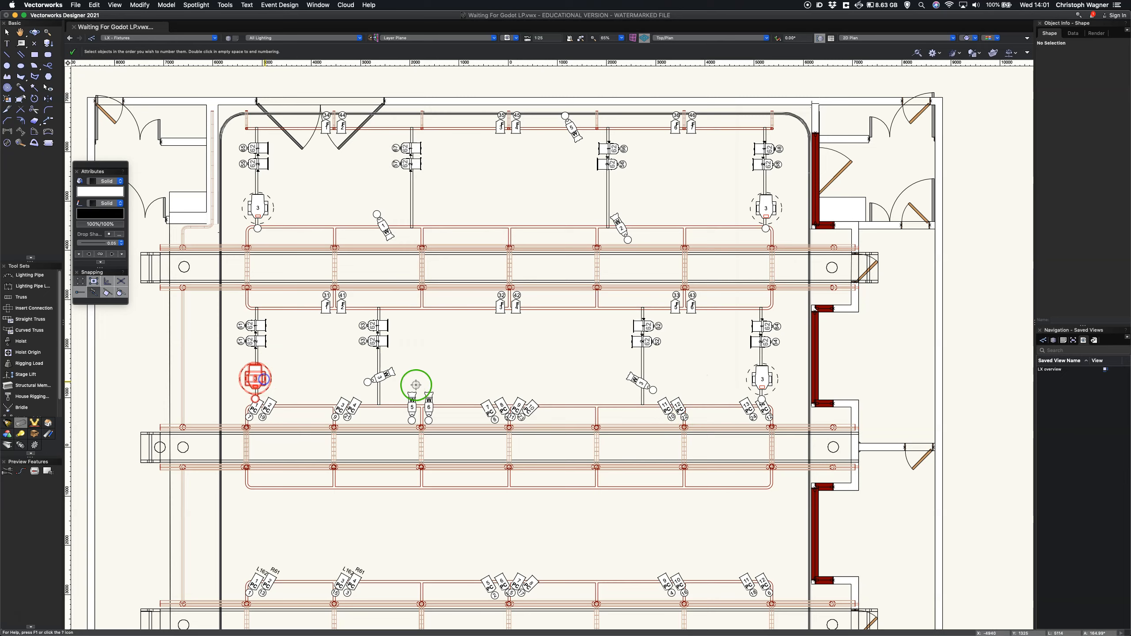
left_click(760, 379)
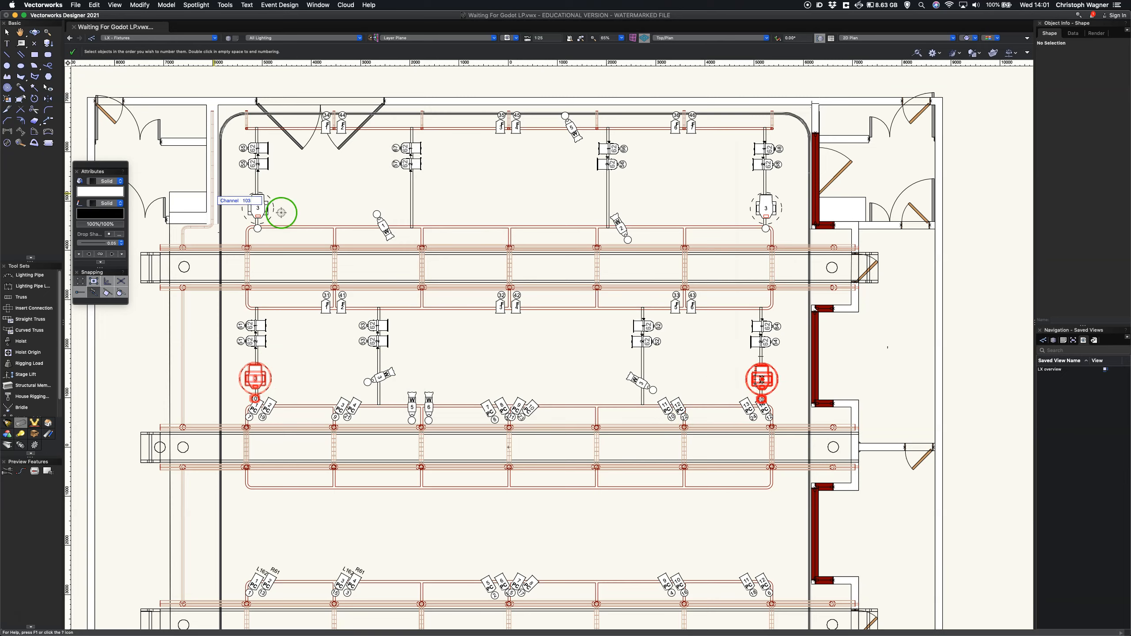
left_click(258, 209)
left_click(766, 207)
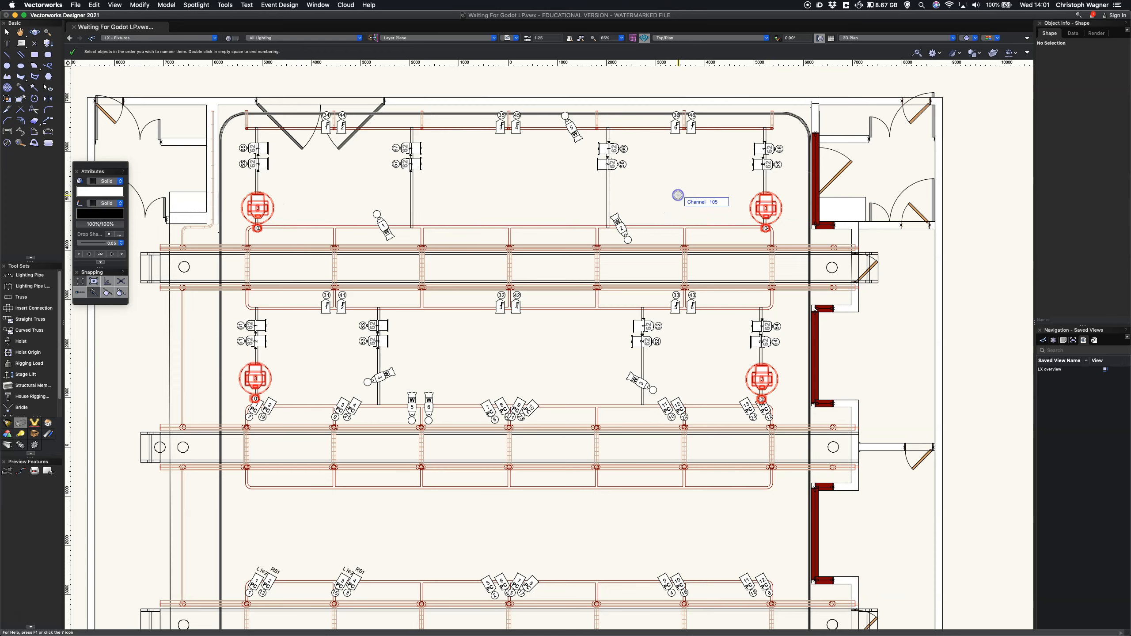
double_click(677, 195)
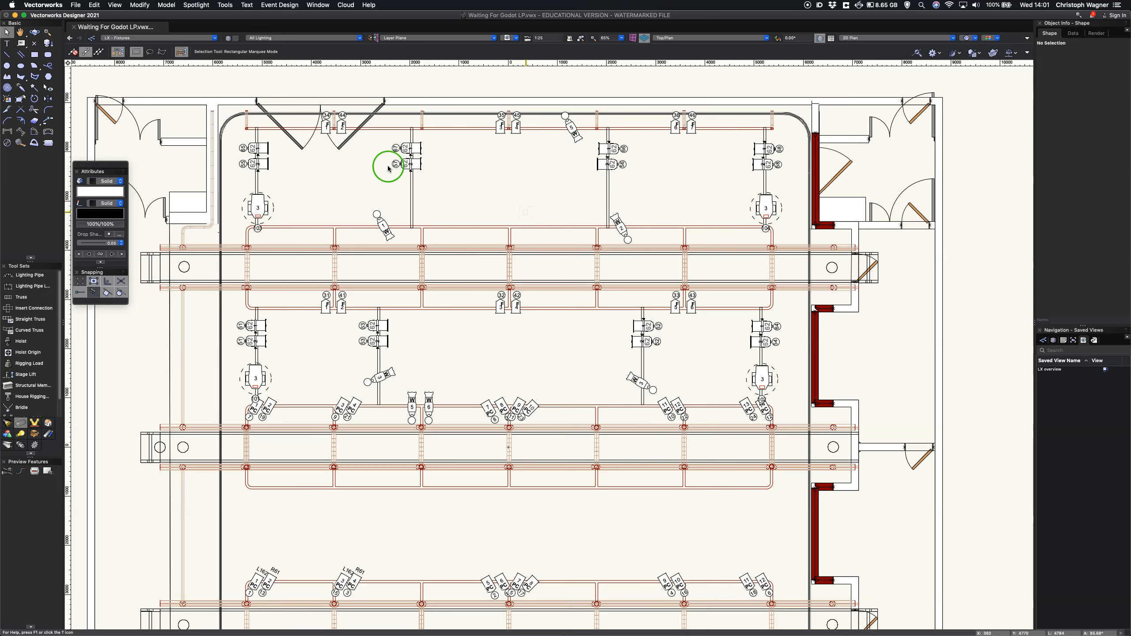
Step: Restart Spotlight Numbering on the lighting devices' Channel field with the start number 81
left_click(198, 5)
left_click(201, 16)
left_click(576, 164)
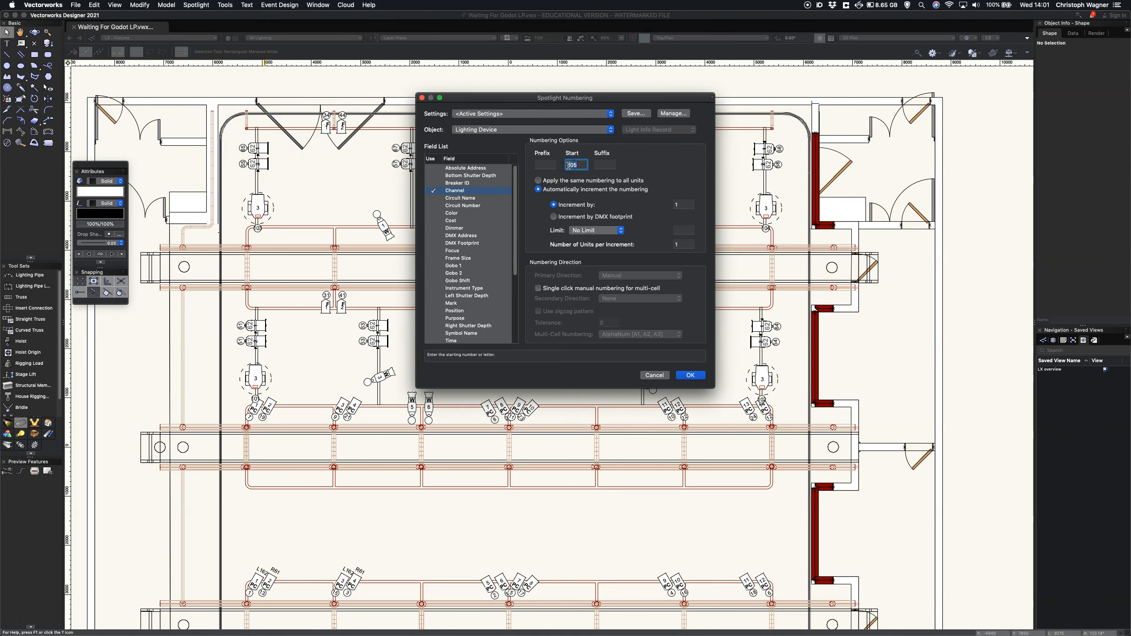
left_click(688, 375)
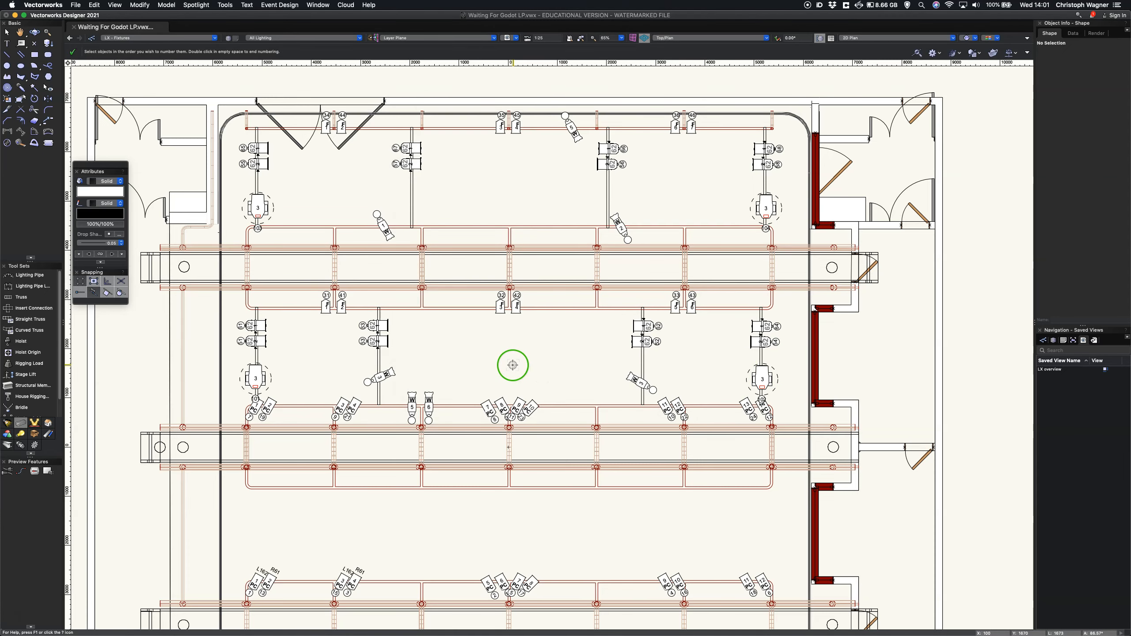
Step: Assign channels 81 to 85 to the angled spots, lowest row first and left to right, 86 and 87 to the W-marked pair, and end the numbering
left_click(388, 376)
left_click(640, 381)
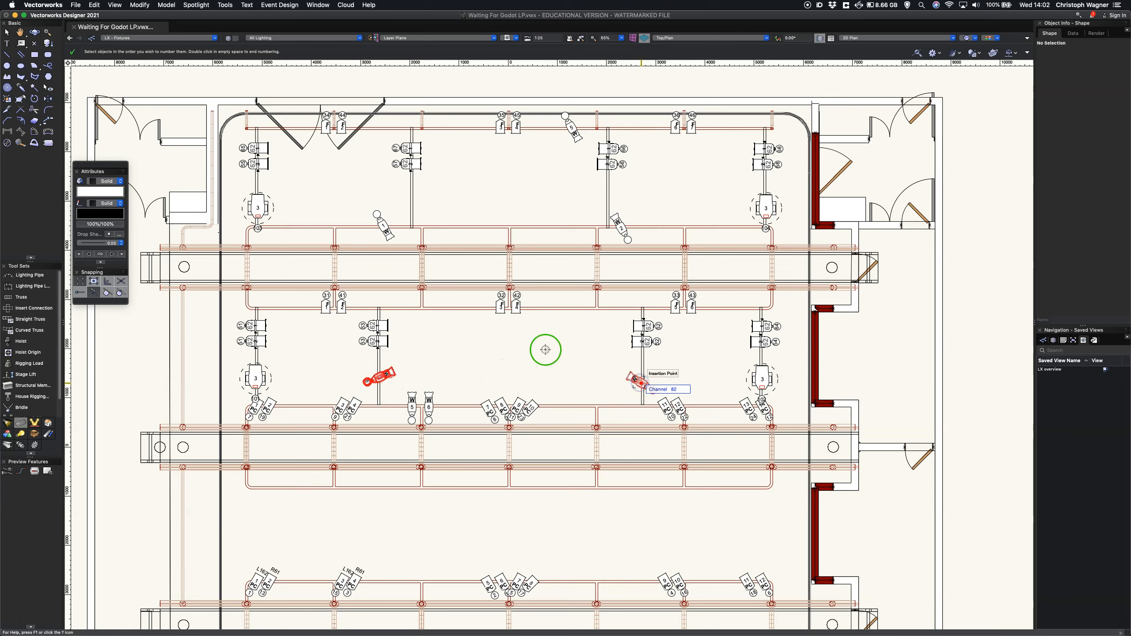
left_click(382, 227)
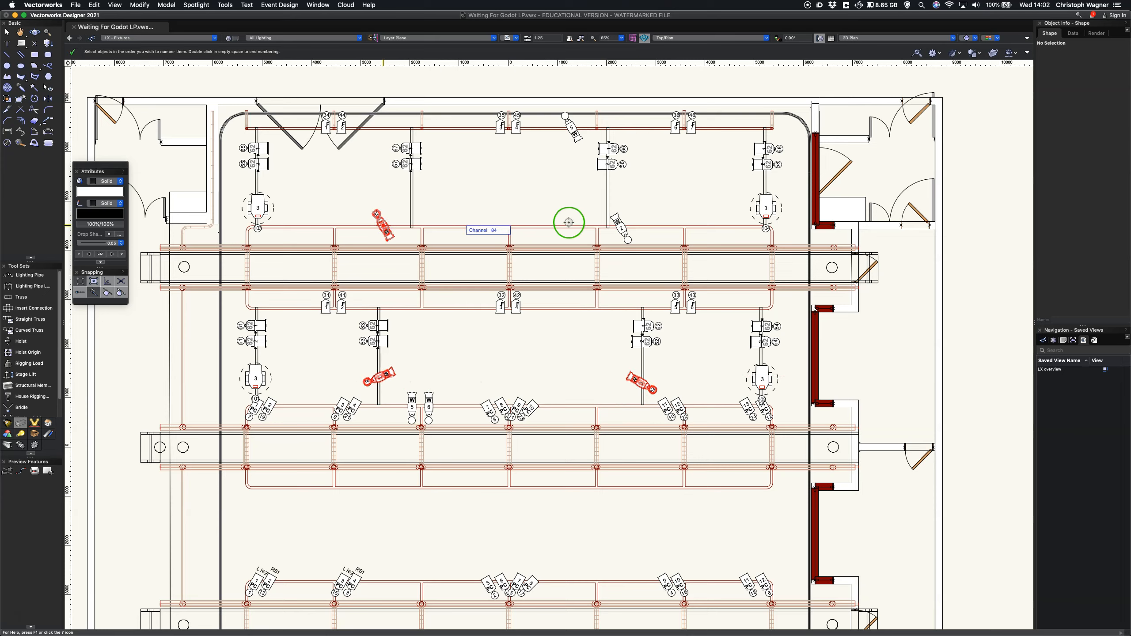
left_click(620, 226)
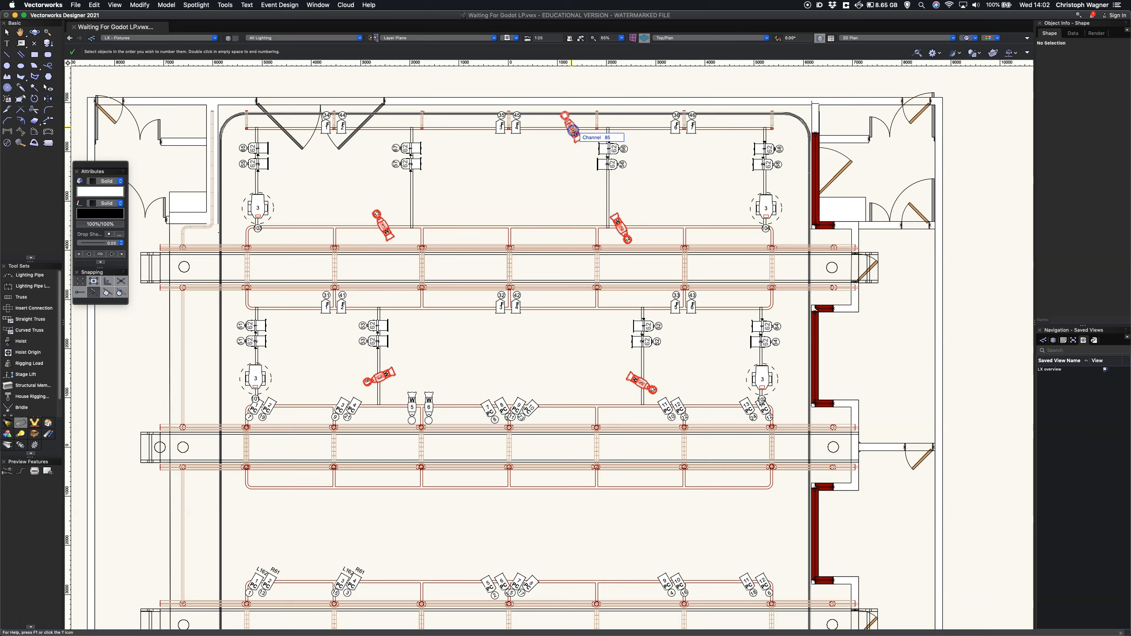
left_click(572, 129)
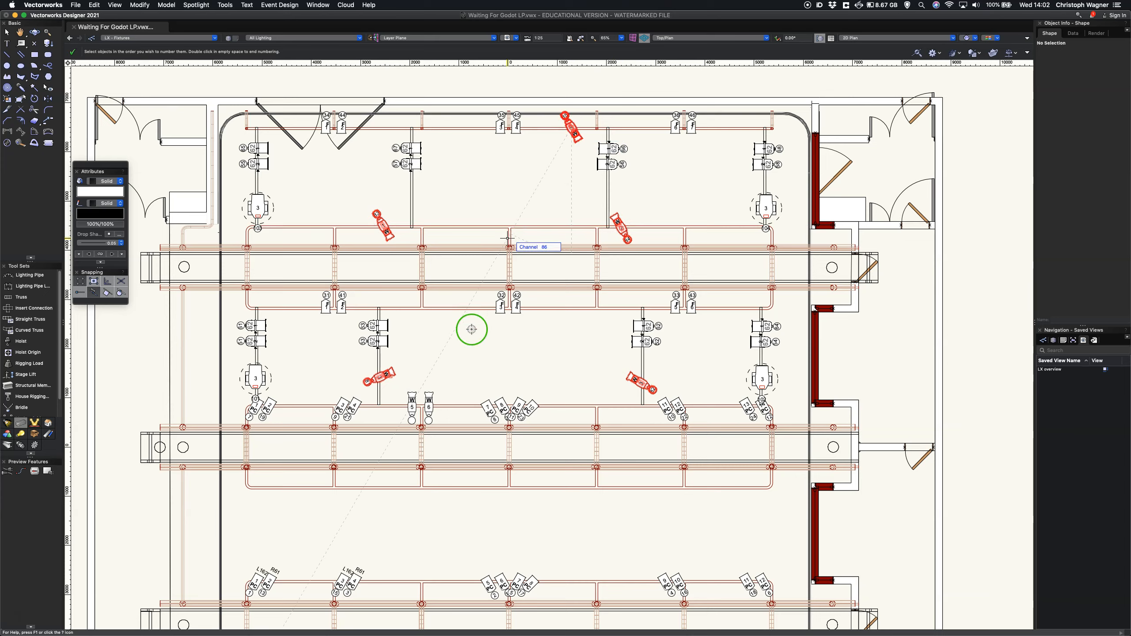
left_click(412, 403)
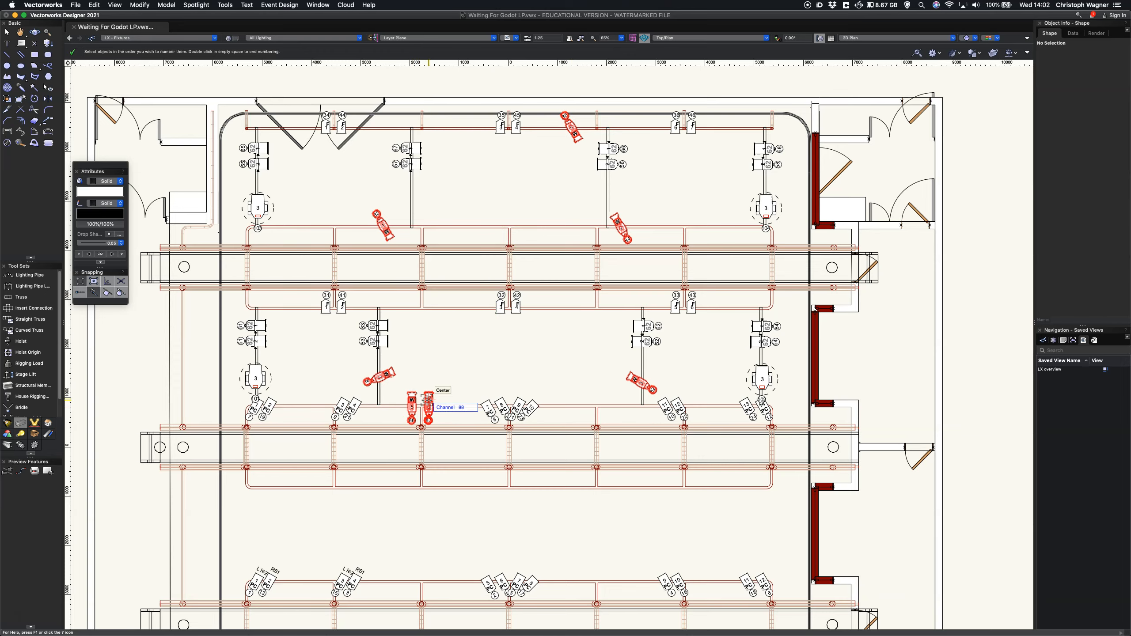
double_click(475, 358)
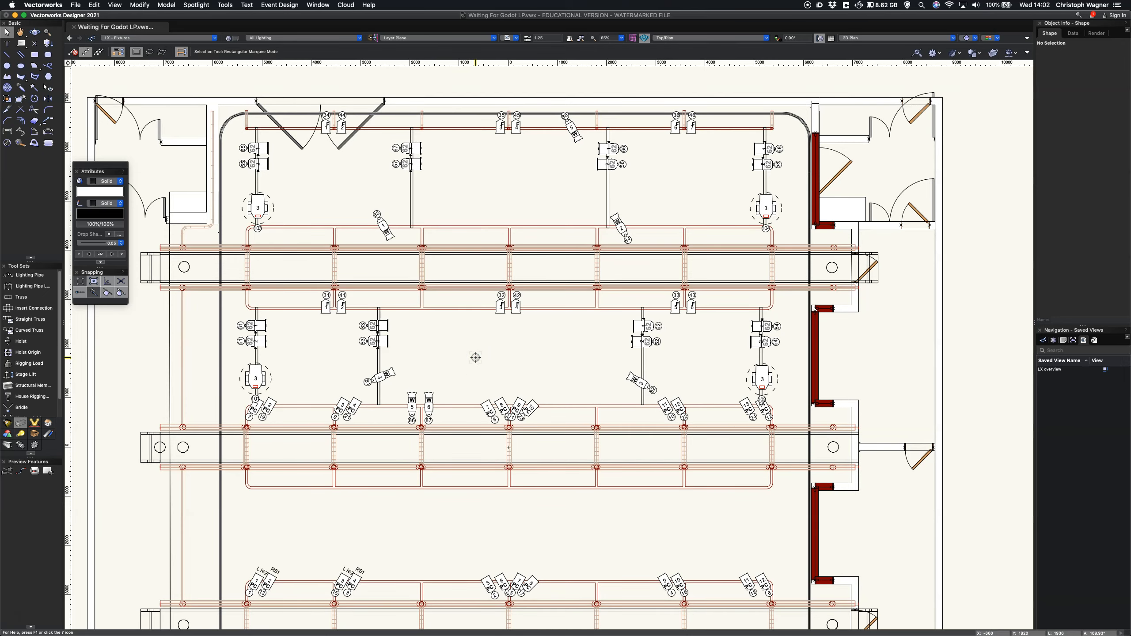
Step: Switch to the Waiting For Godot LW.lw6 worksheet in Lightwright
key("super+Tab")
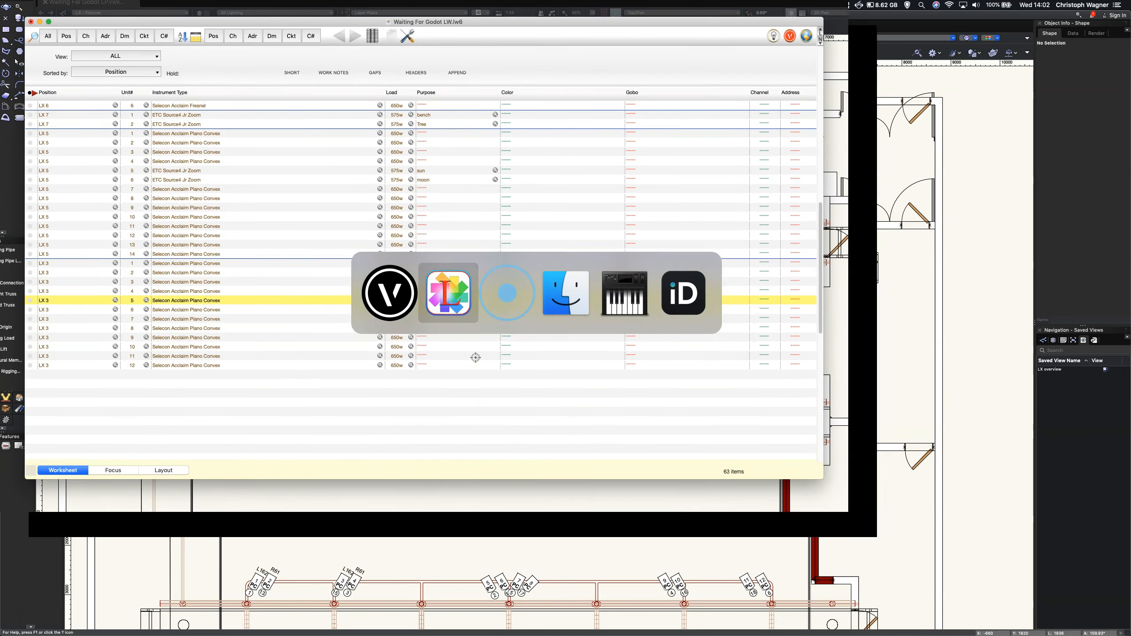